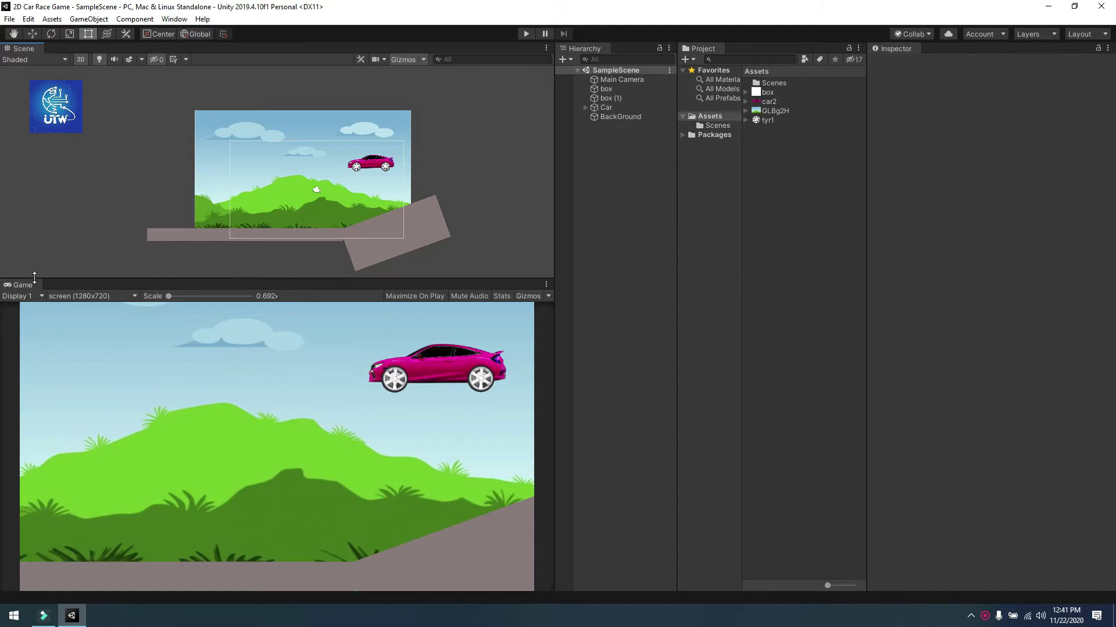
Enlarge the Game view and test-run the scene to watch the car fall onto the ground, ending the run once observed
left_click_drag(35, 277, 40, 259)
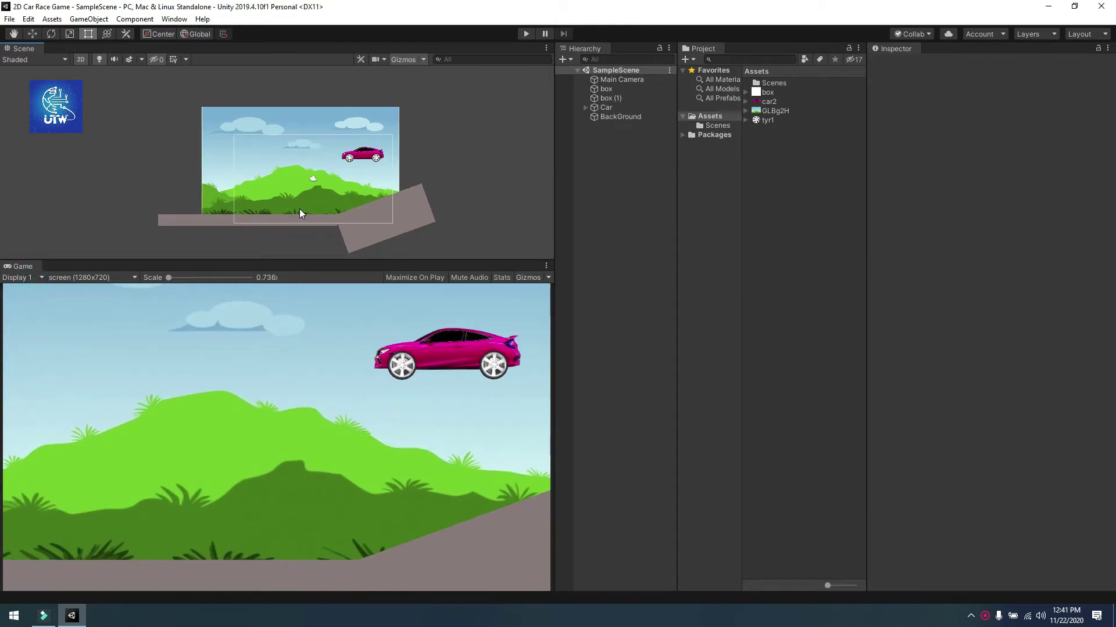
scroll(322, 189, "down", 2)
middle_click_drag(322, 189, 308, 194)
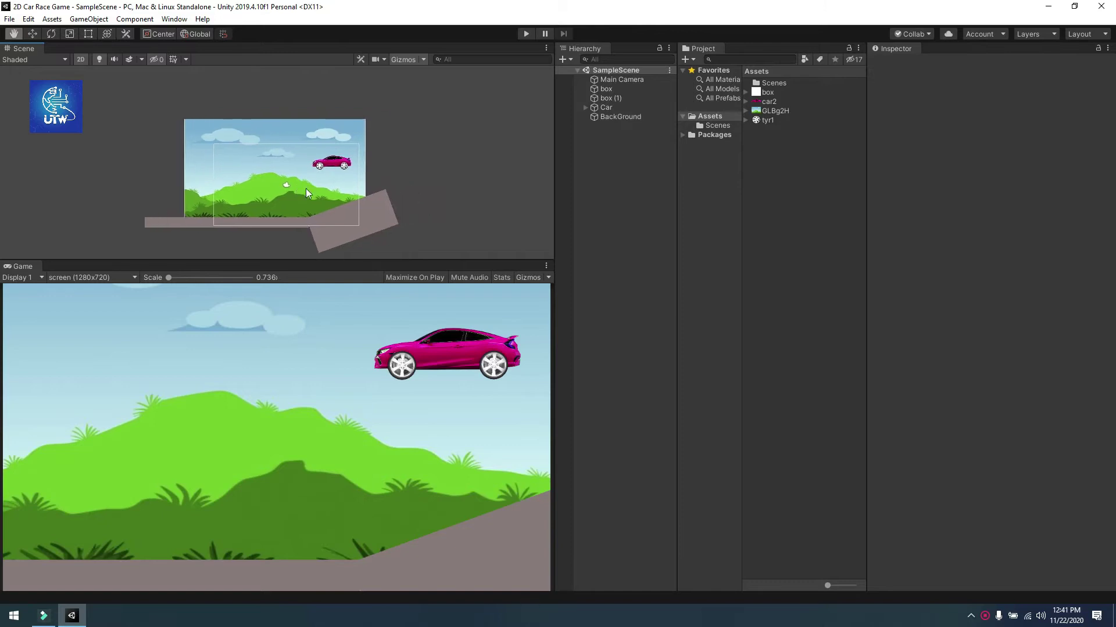
left_click(525, 34)
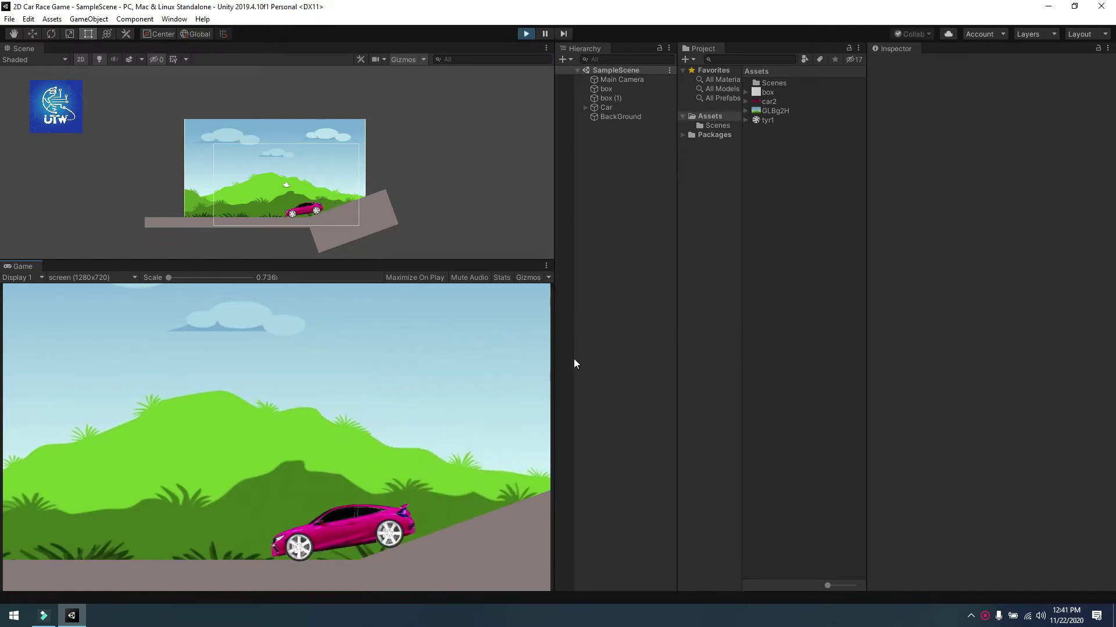
left_click(525, 35)
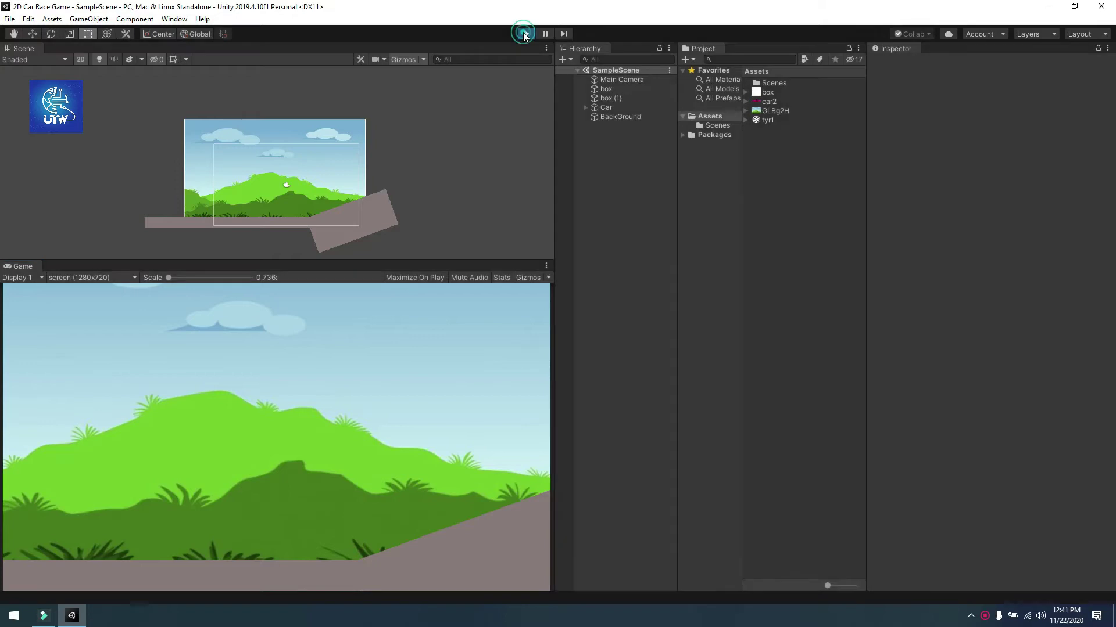
Examine the Box Collider 2D settings of the two ground objects, box and box (1)
left_click(604, 90)
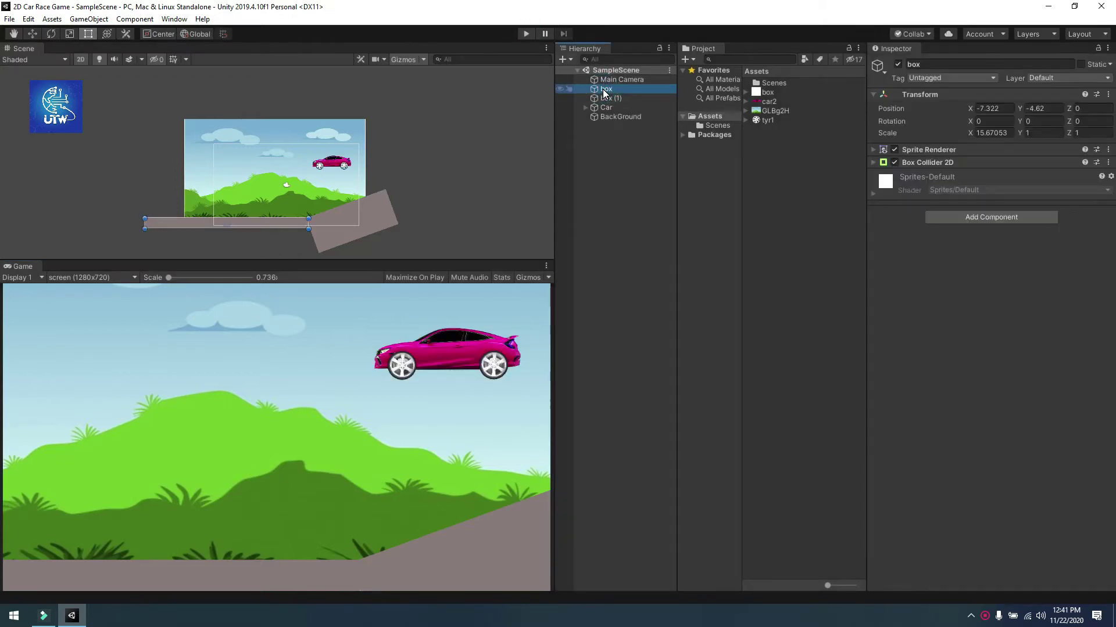
double_click(602, 89)
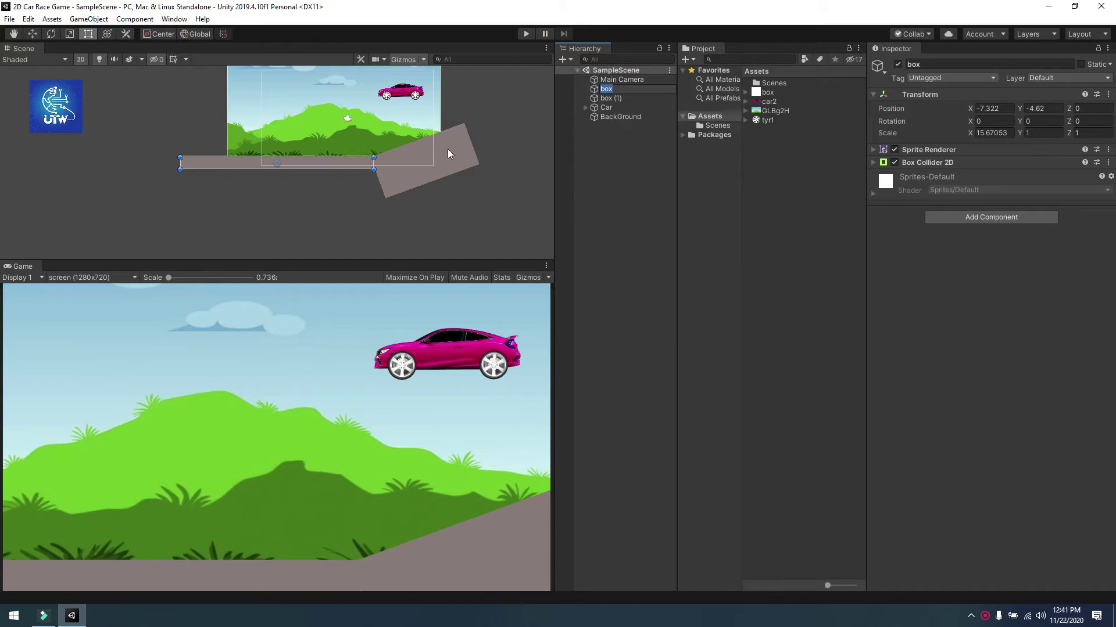
left_click(874, 163)
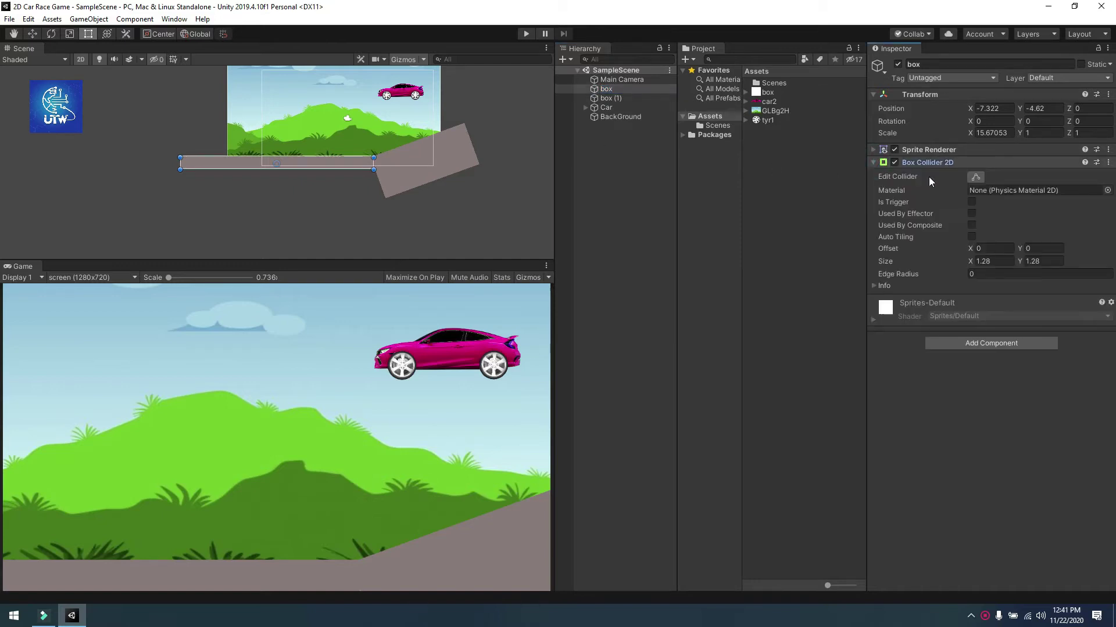
left_click(873, 163)
left_click(617, 99)
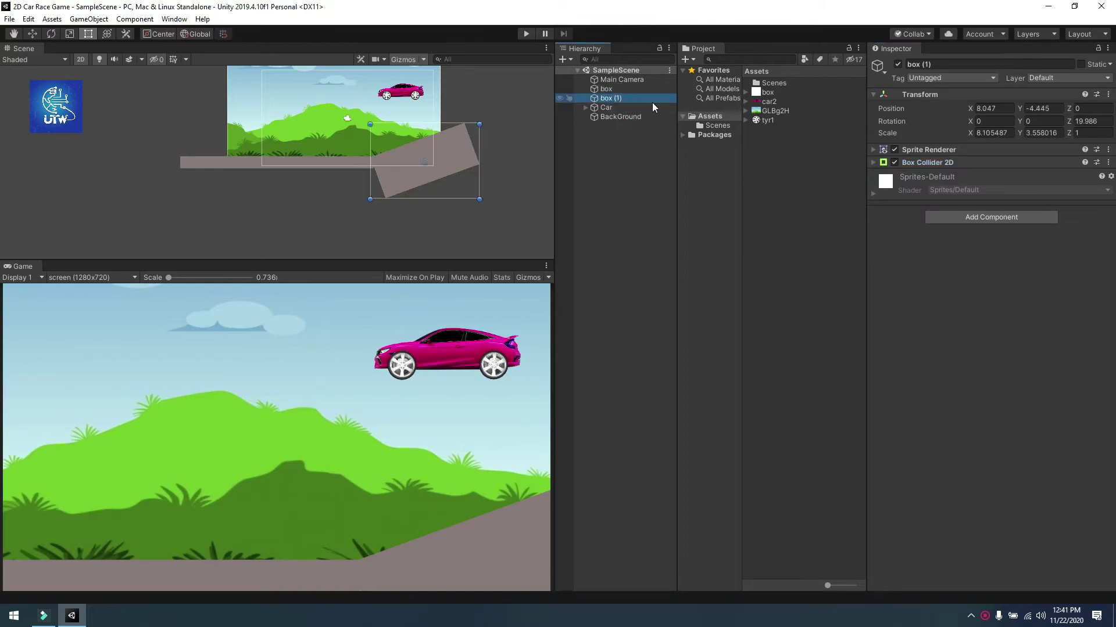
left_click(873, 163)
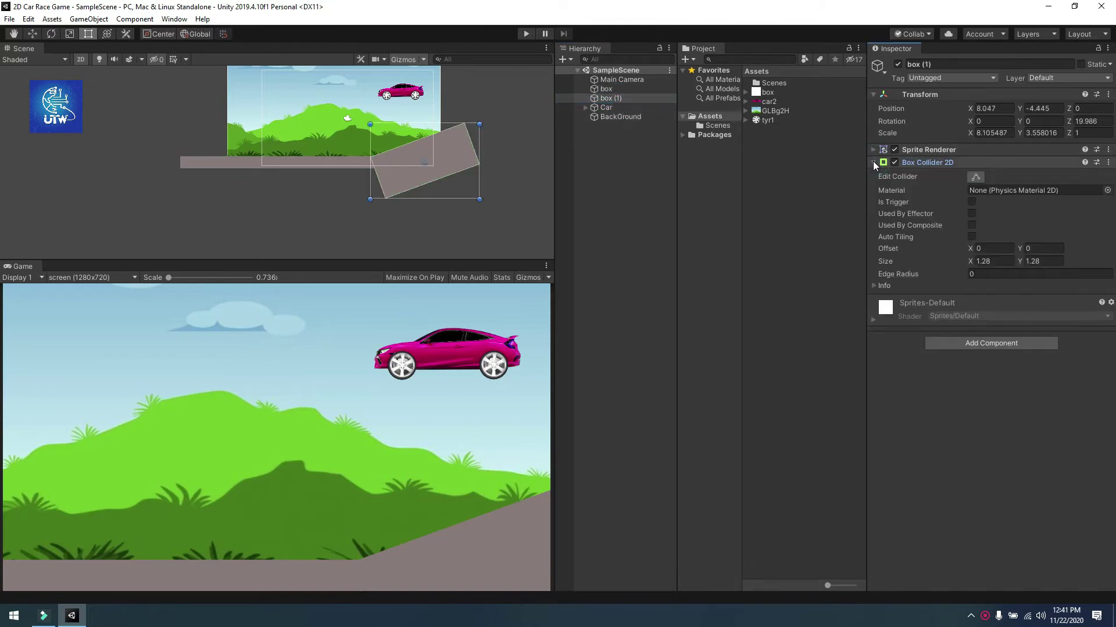
left_click(873, 162)
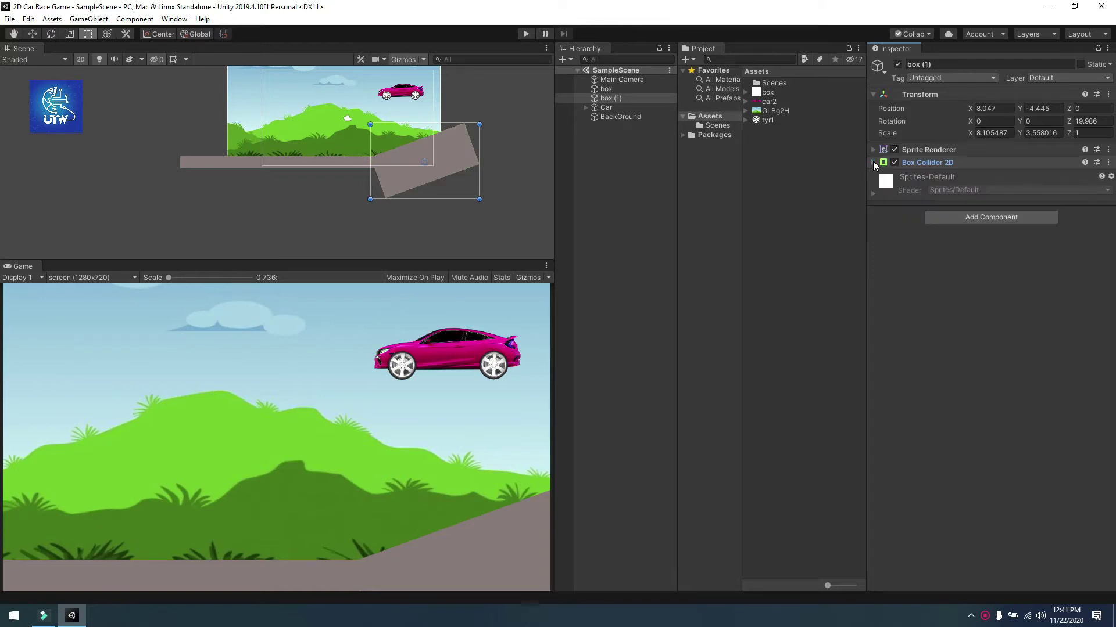
left_click(872, 163)
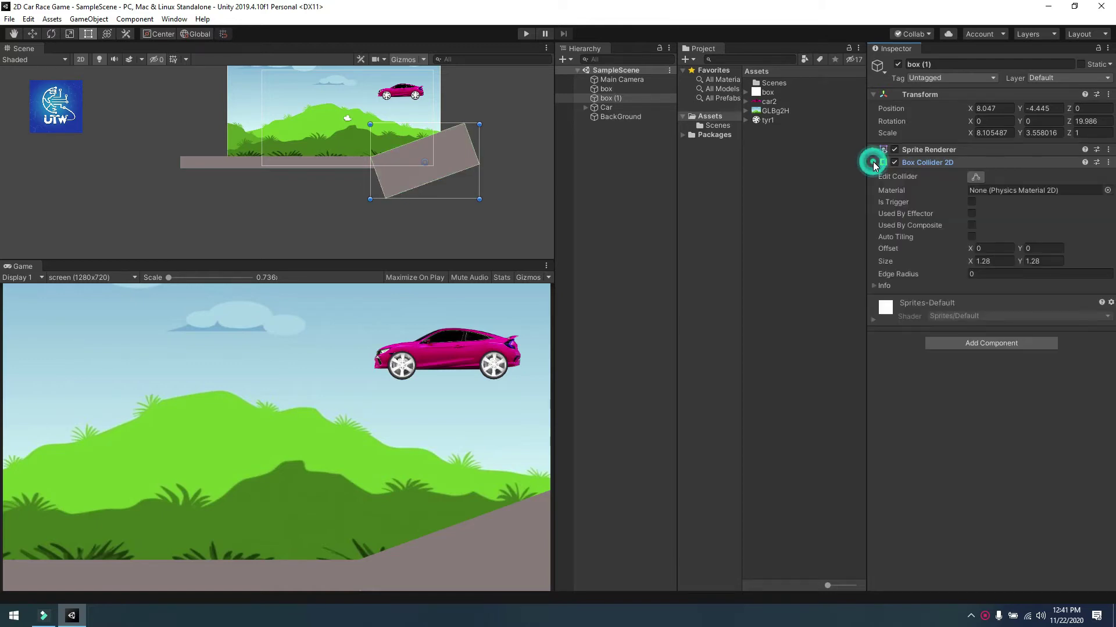
left_click(872, 162)
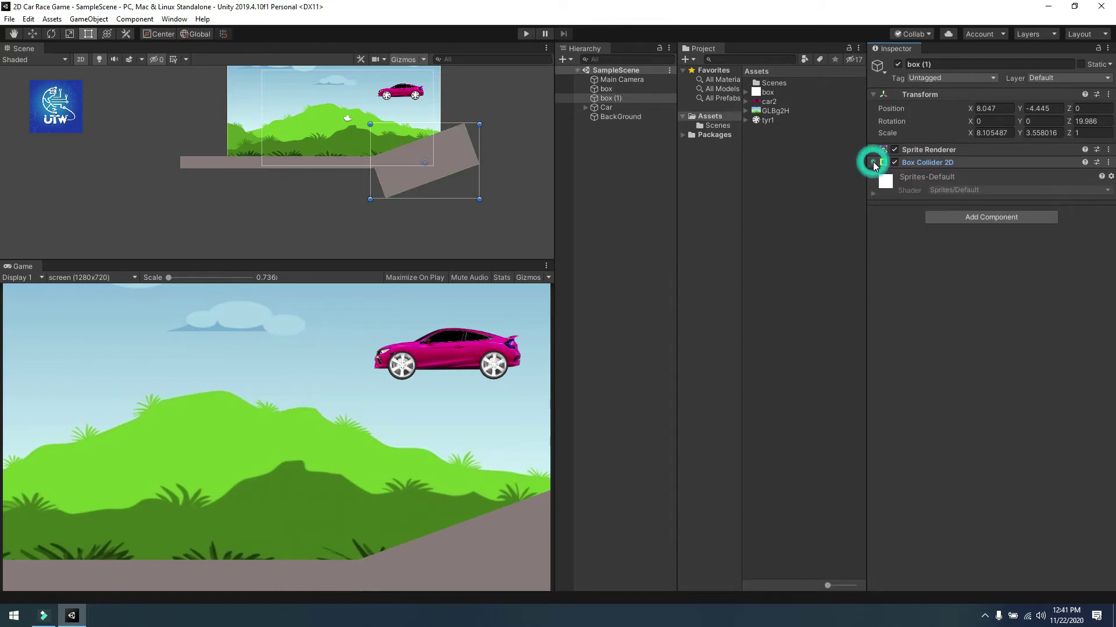
Frame the BackGround object and the Car in the scene to examine each one's attached components
left_click(620, 117)
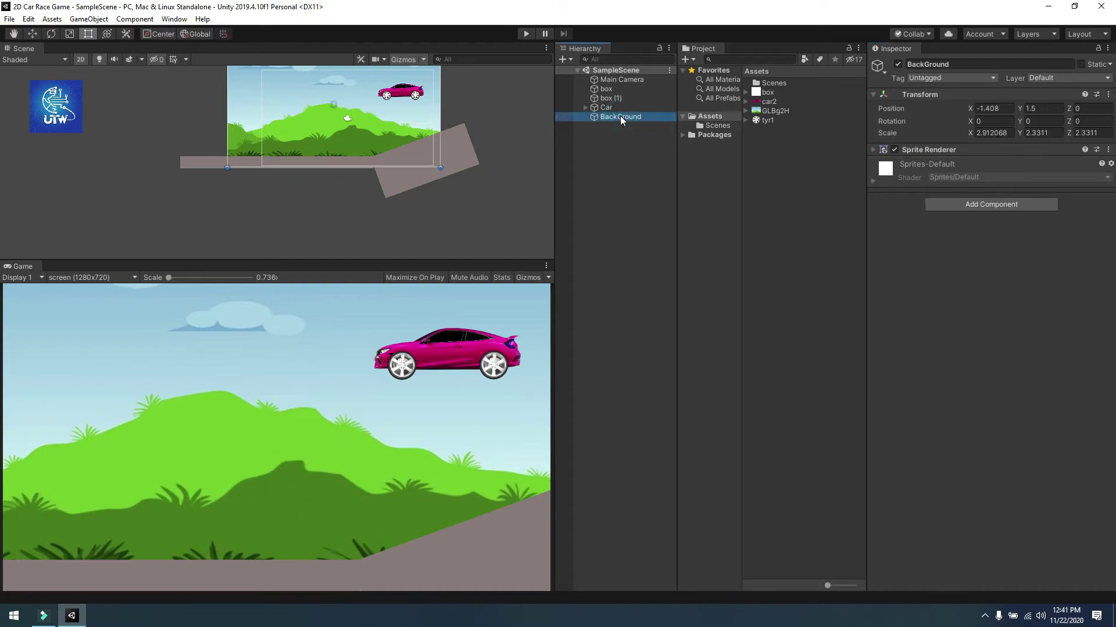
double_click(620, 116)
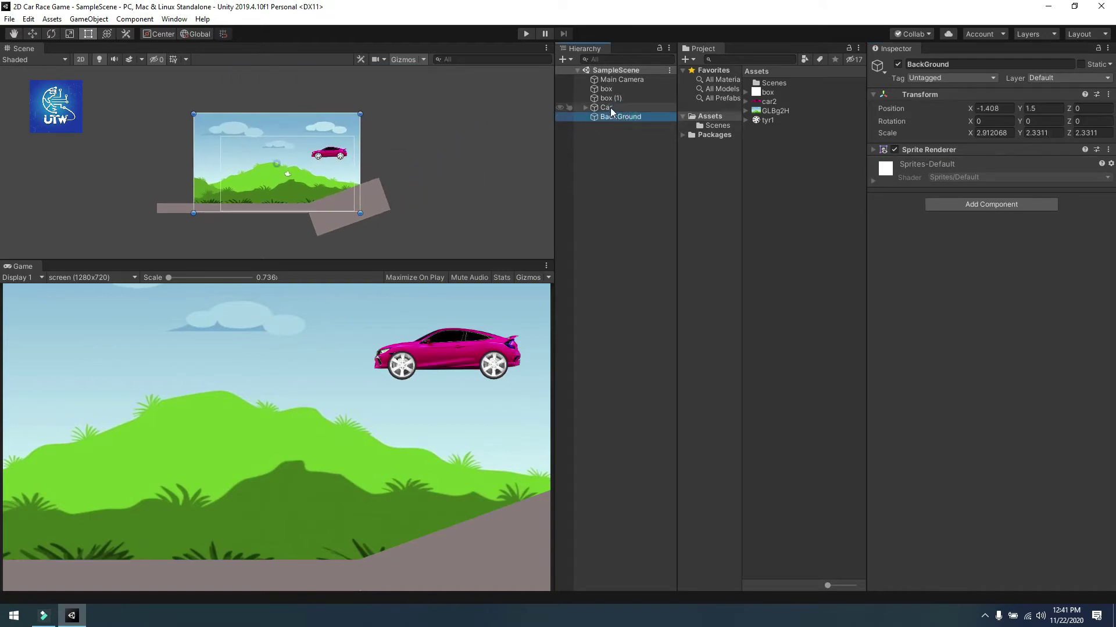
double_click(607, 108)
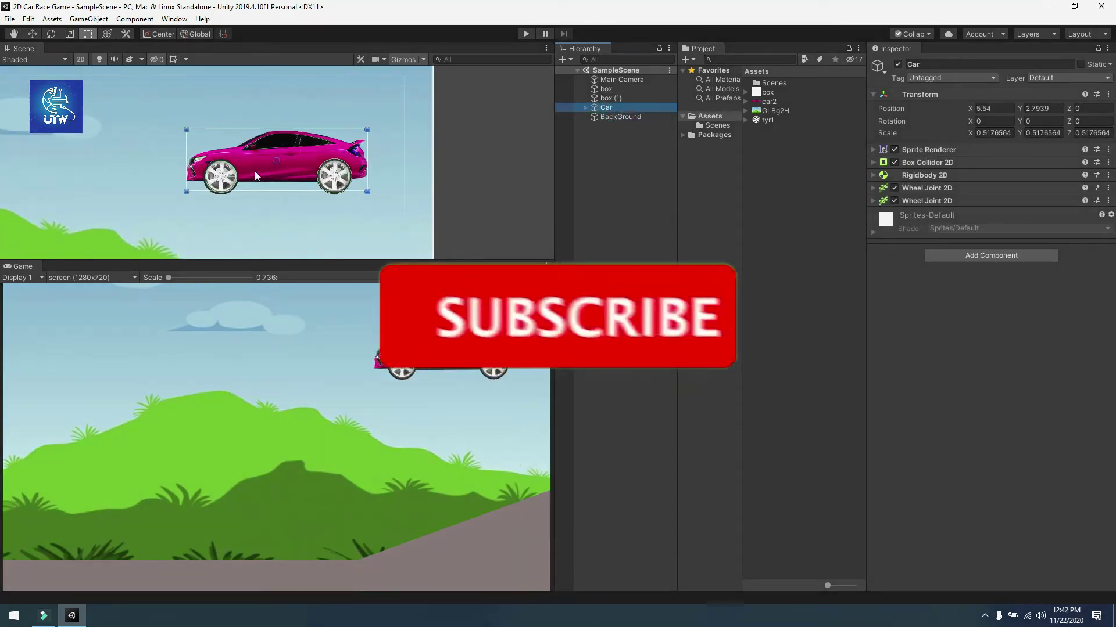
scroll(256, 169, "up", 3)
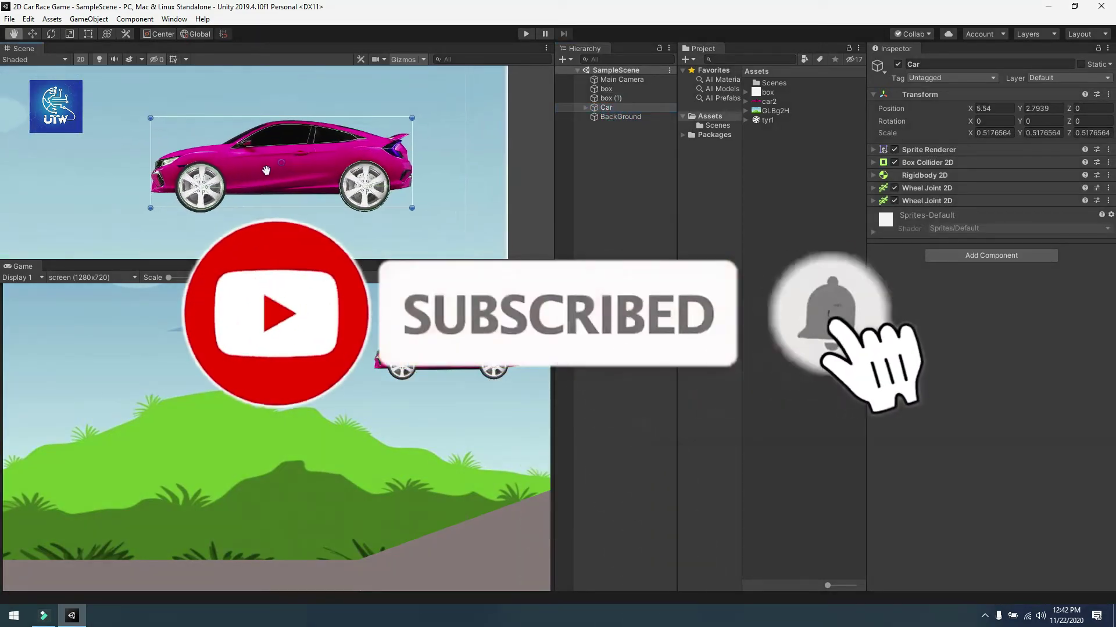
scroll(262, 176, "up", 2)
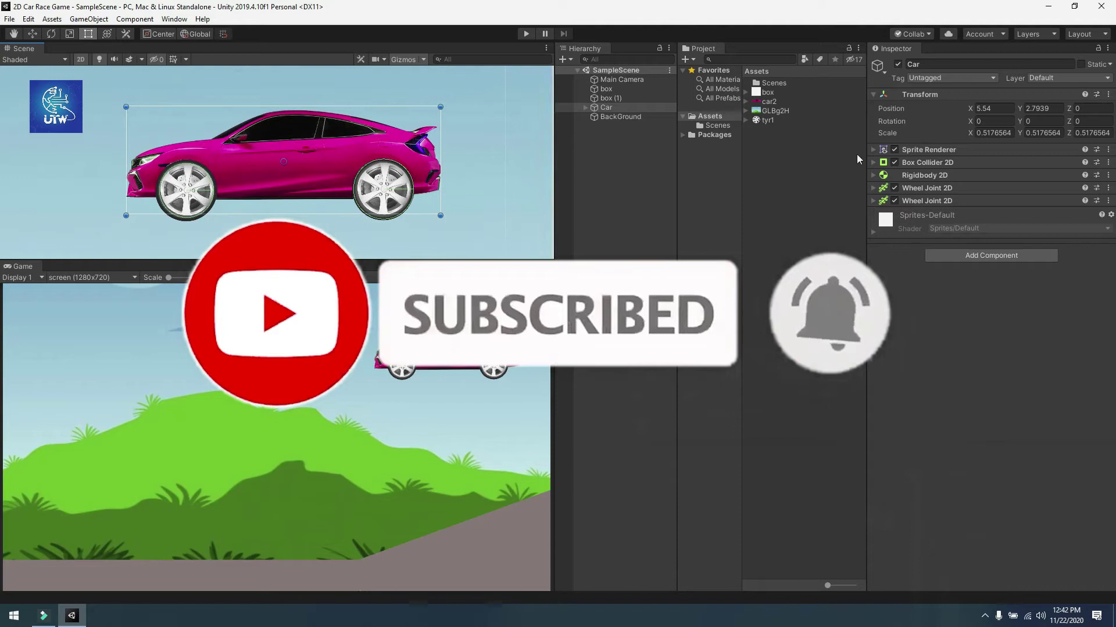
Examine the Car's Box Collider 2D settings and show its collider outline in edit mode
left_click(927, 163)
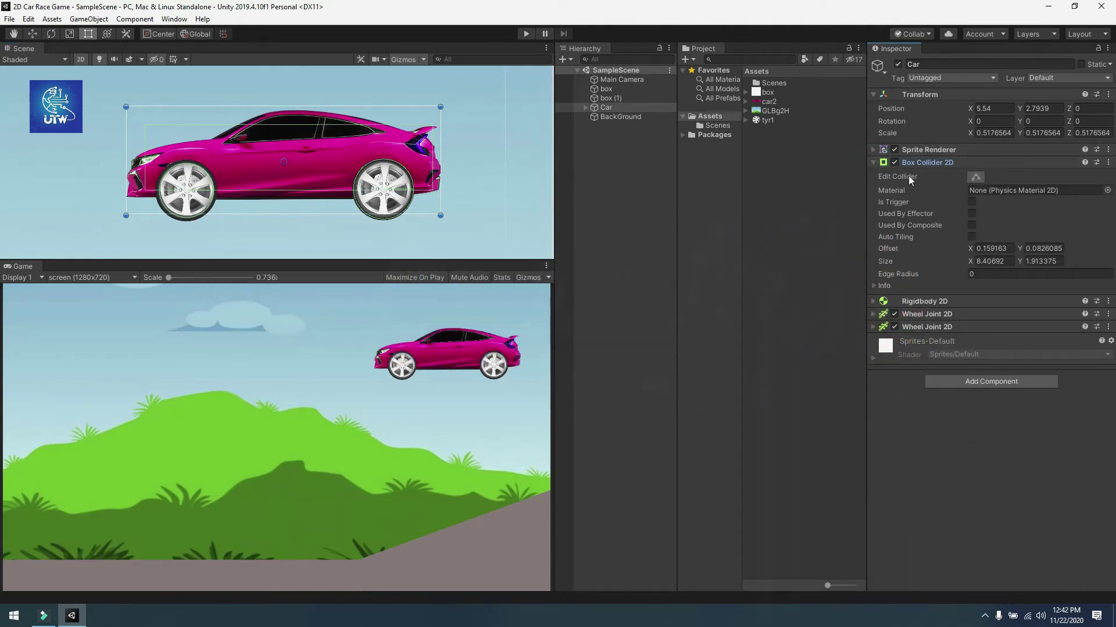
left_click(976, 177)
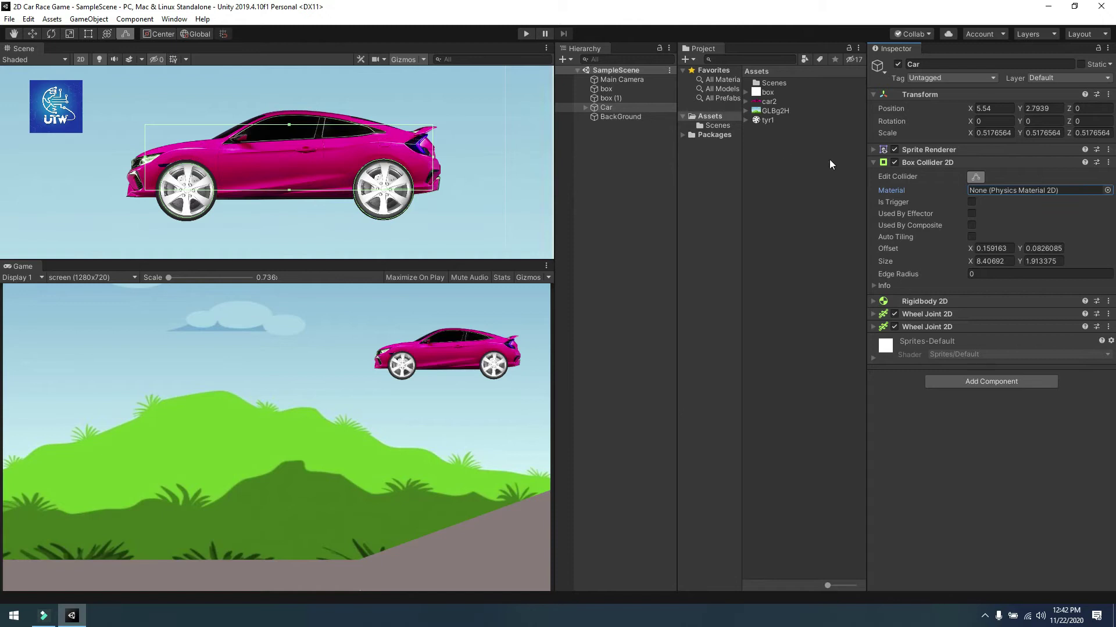
left_click(872, 163)
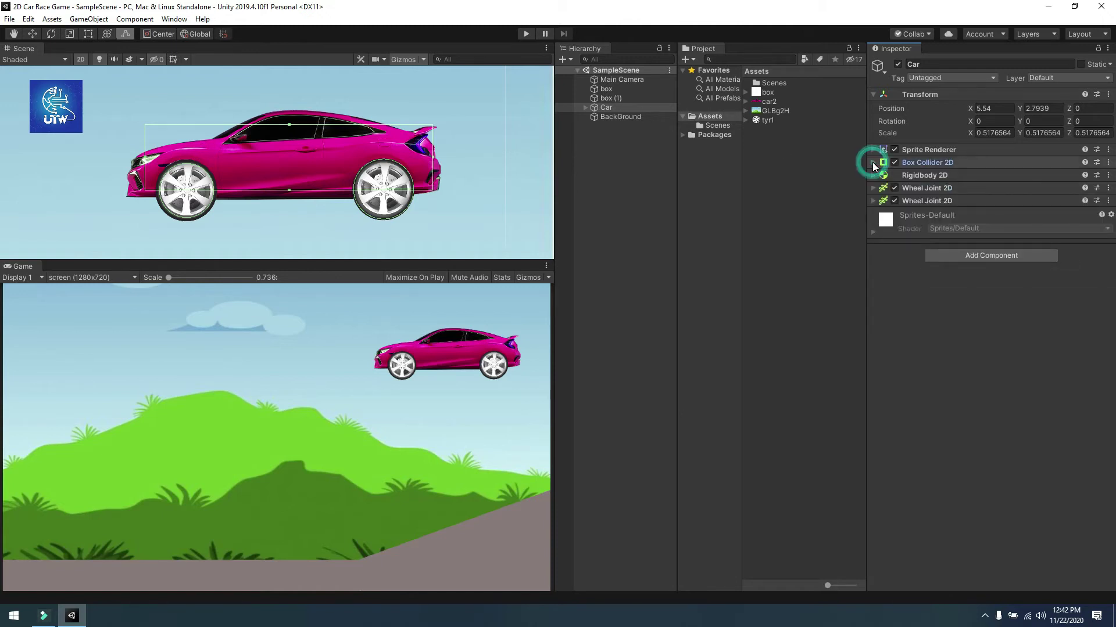
left_click(872, 163)
left_click(872, 162)
Review the settings of the Car's Rigidbody 2D and its two Wheel Joint 2D components
left_click(873, 175)
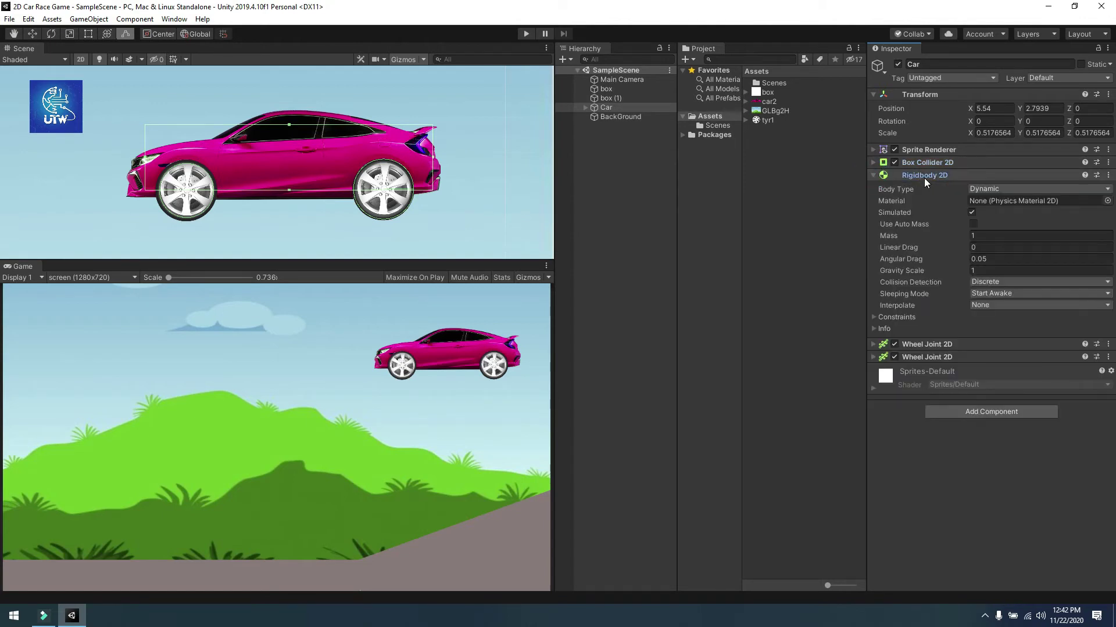
left_click(872, 176)
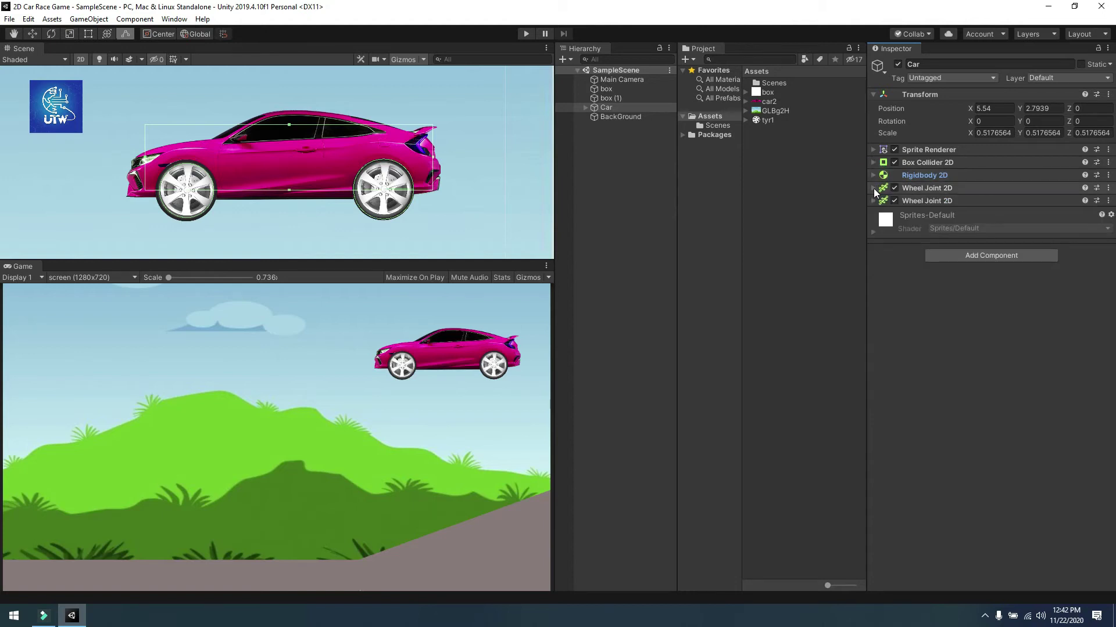
left_click(873, 188)
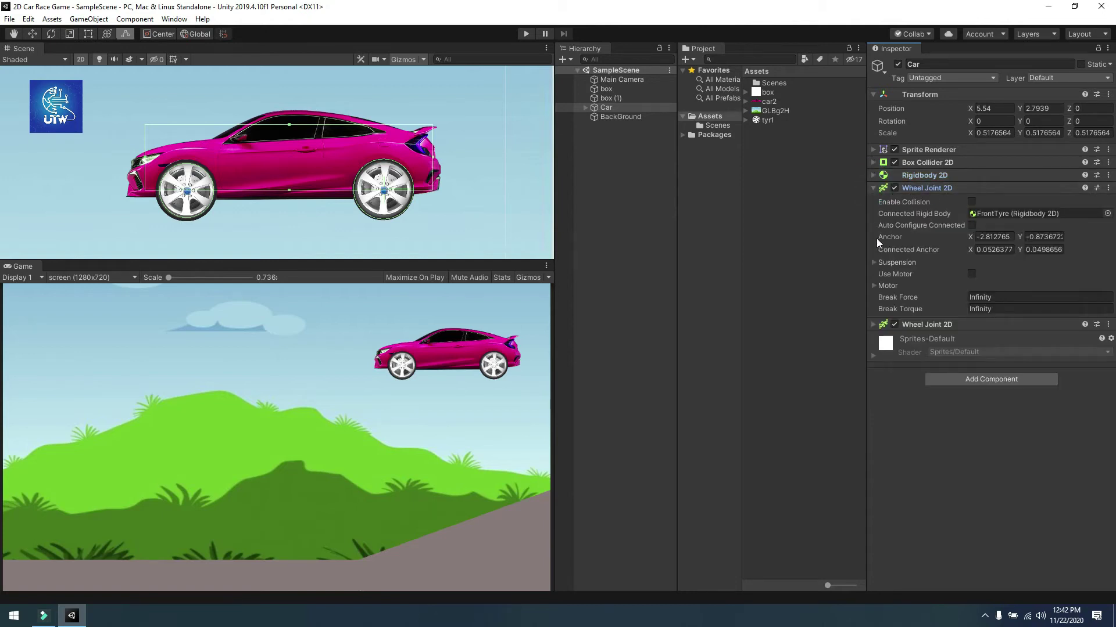
left_click(873, 188)
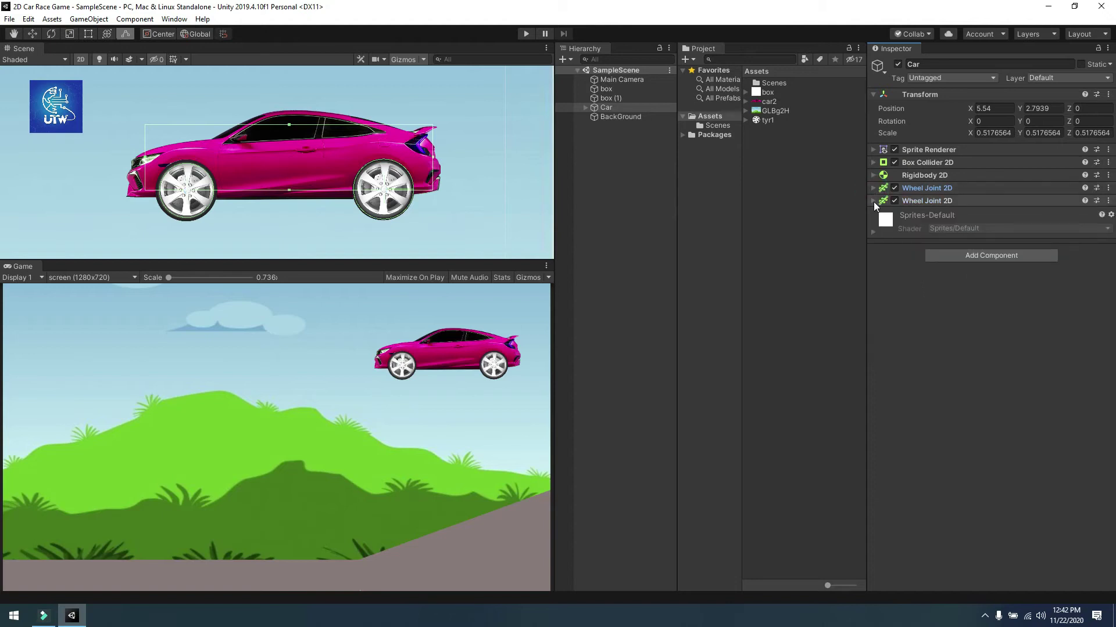
left_click(872, 201)
left_click(873, 201)
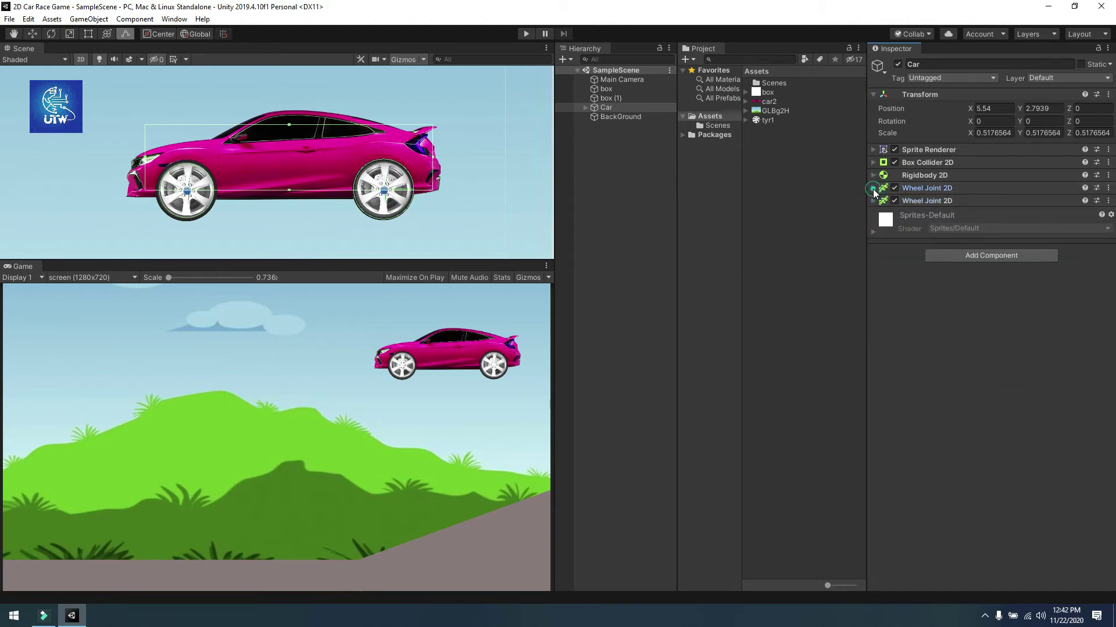
left_click(872, 189)
Frame the Car's FrontTyre child object and examine its Circle Collider 2D and Rigidbody 2D settings
left_click(586, 108)
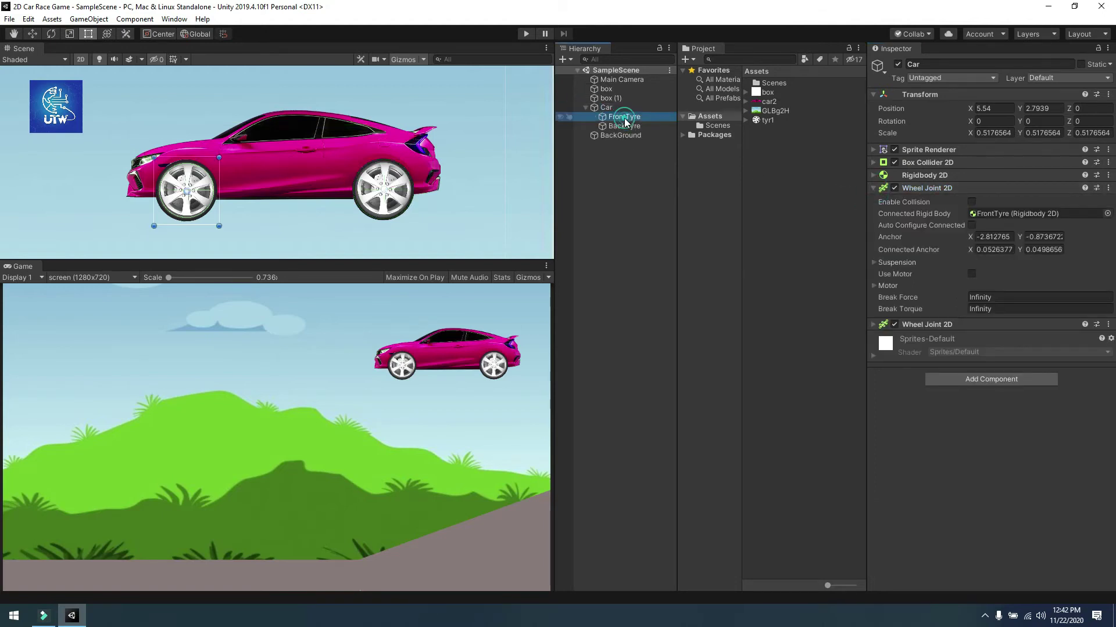
left_click(624, 117)
double_click(621, 119)
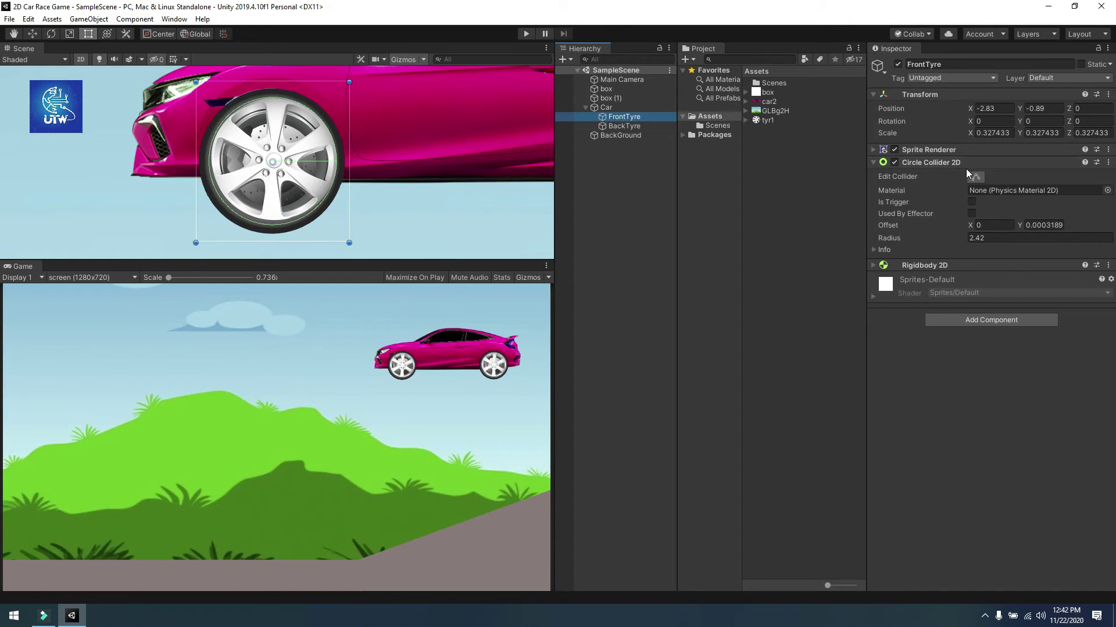
left_click(871, 265)
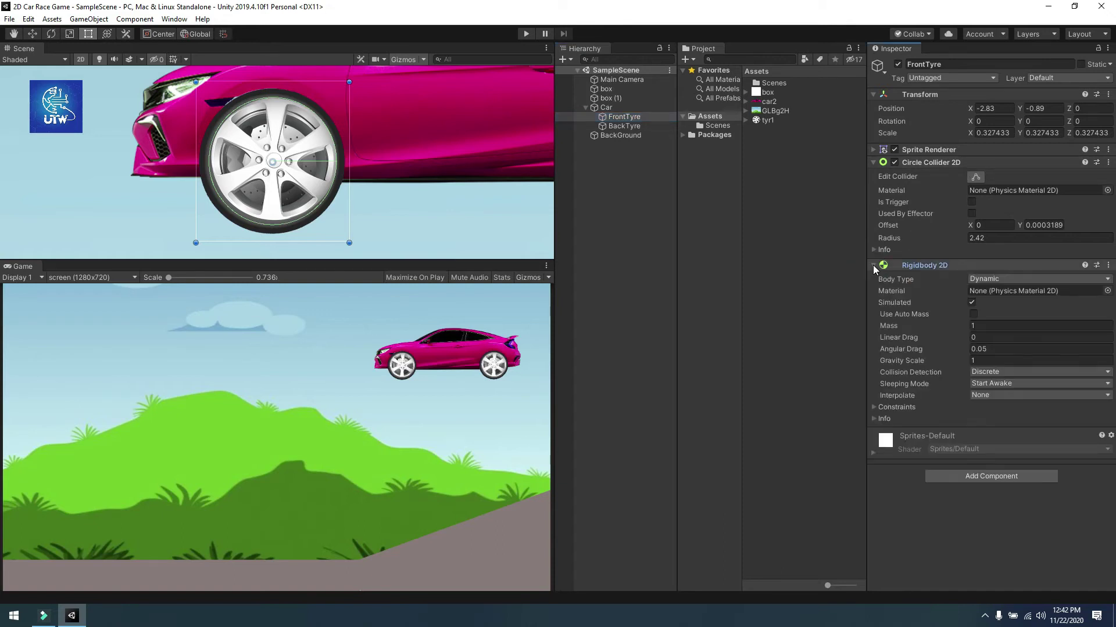
left_click(873, 265)
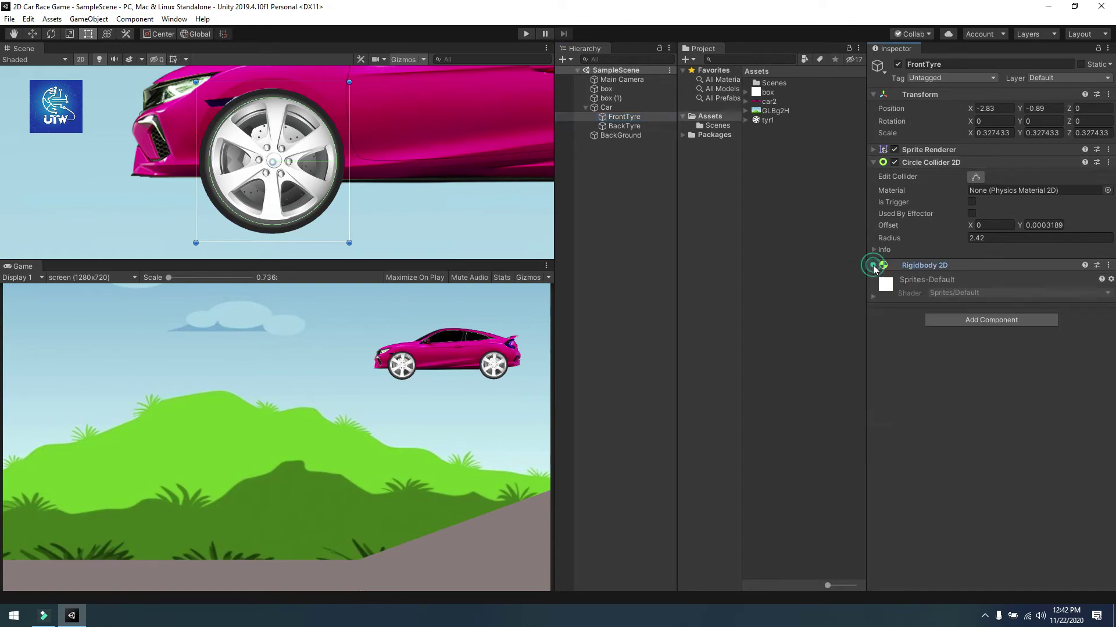
Edit FrontTyre's Circle Collider 2D outline, shrinking it to a radius of about 2.32 with a Y offset of about 0.1
left_click(978, 178)
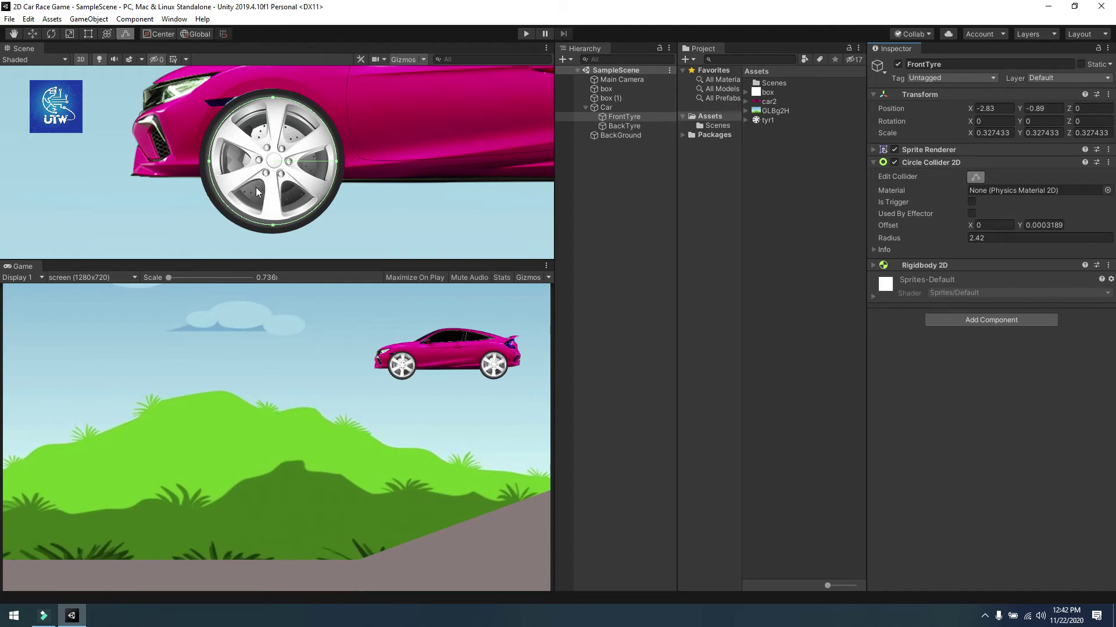
left_click(274, 227)
left_click_drag(275, 226, 274, 221)
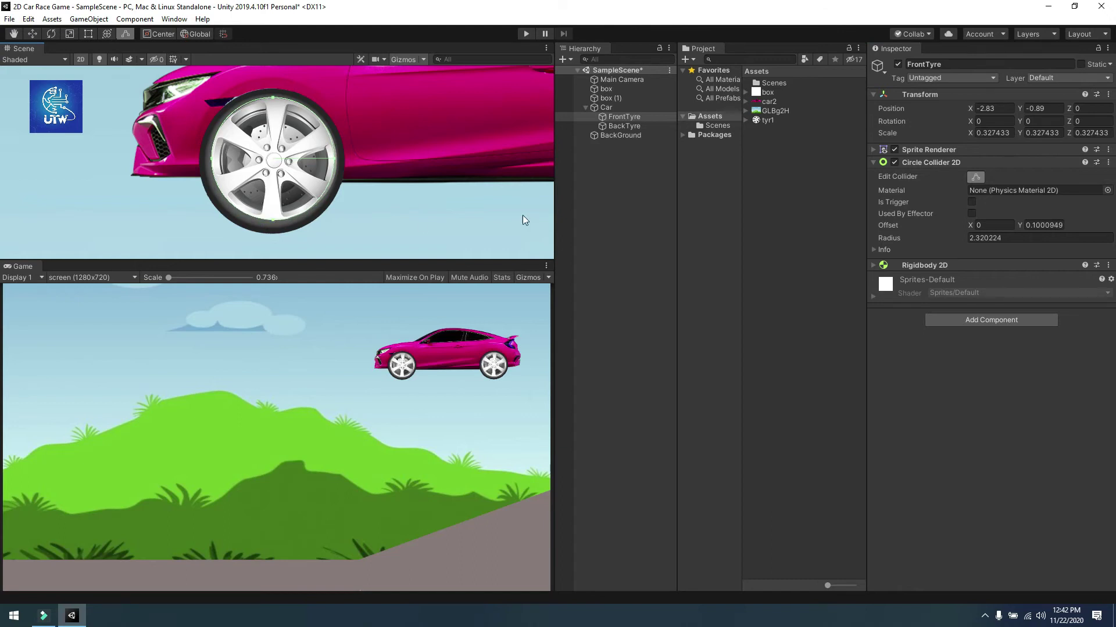
left_click(871, 162)
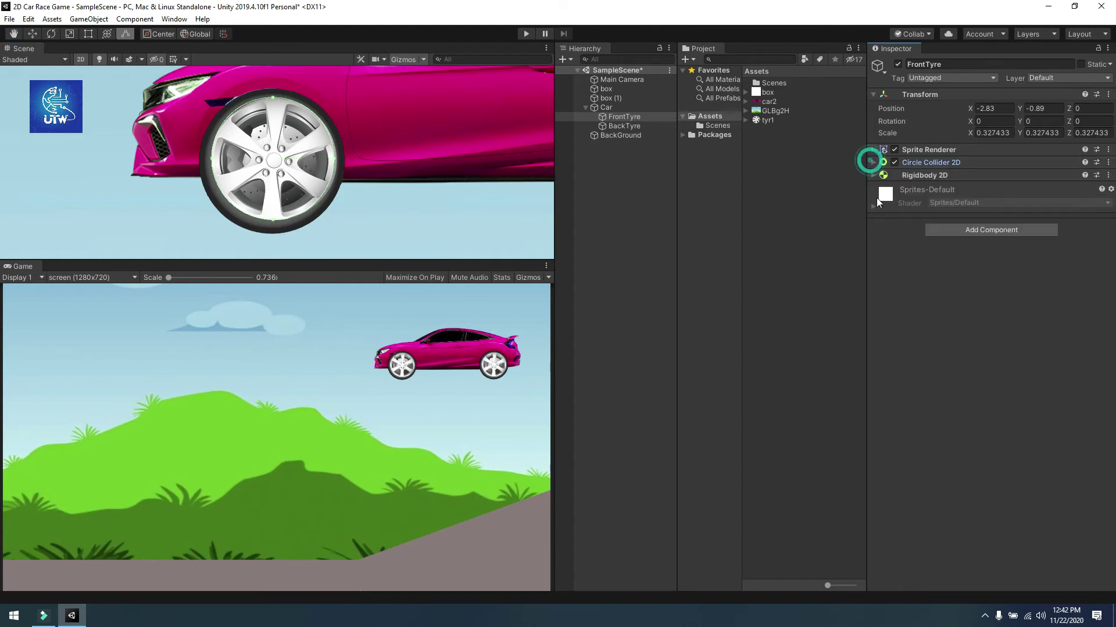
Review FrontTyre's Rigidbody 2D settings and look up Rigidbody 2D among the addable components by searching for "rig"
left_click(872, 175)
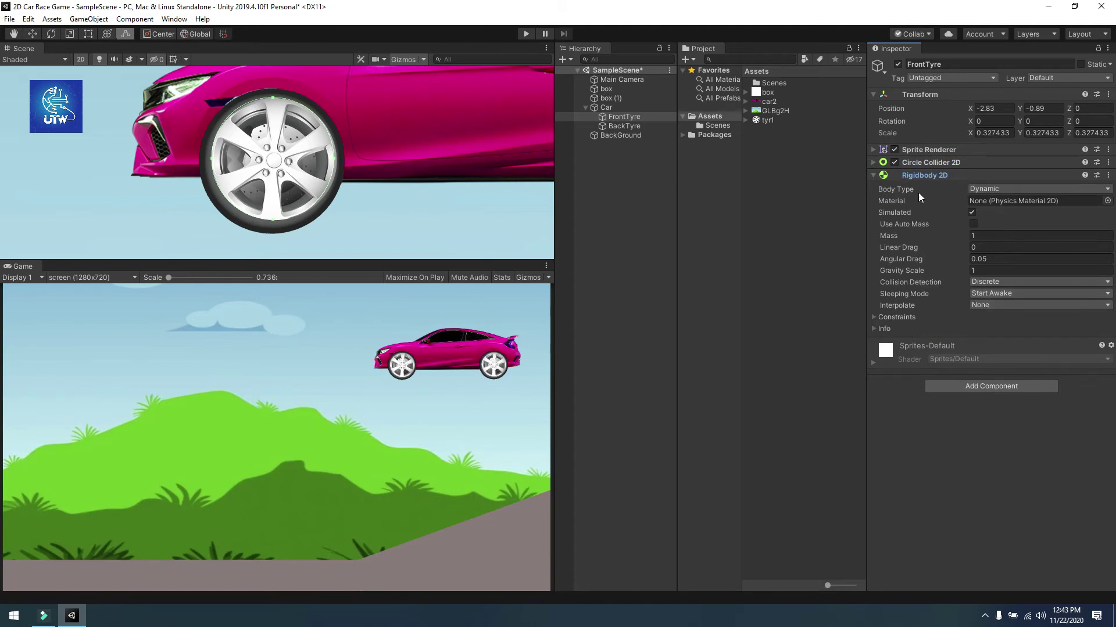
left_click(985, 387)
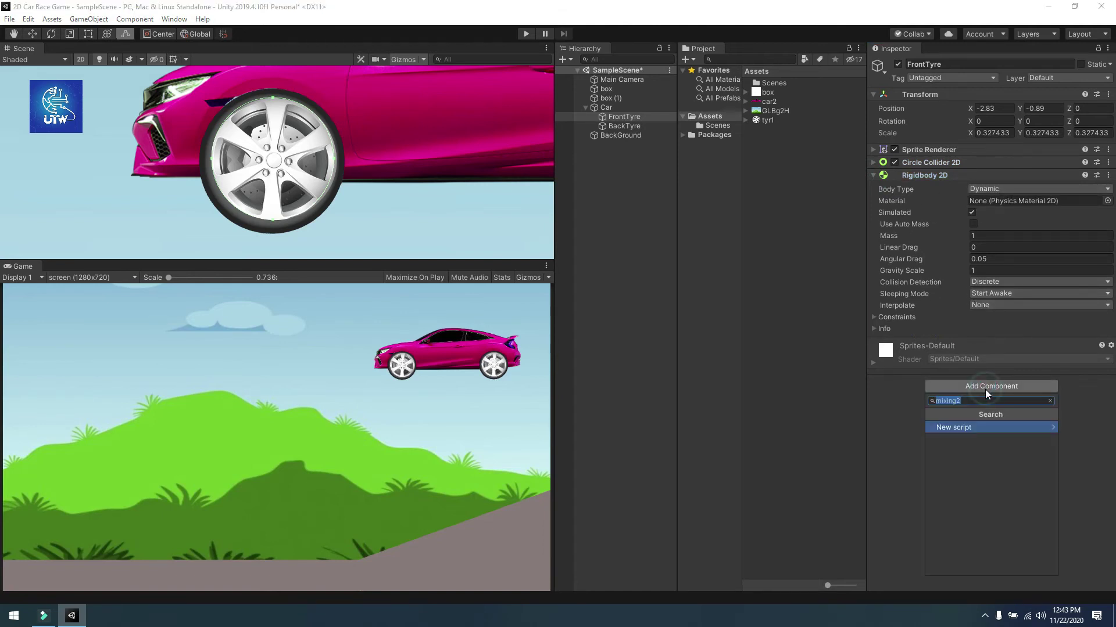
type("r")
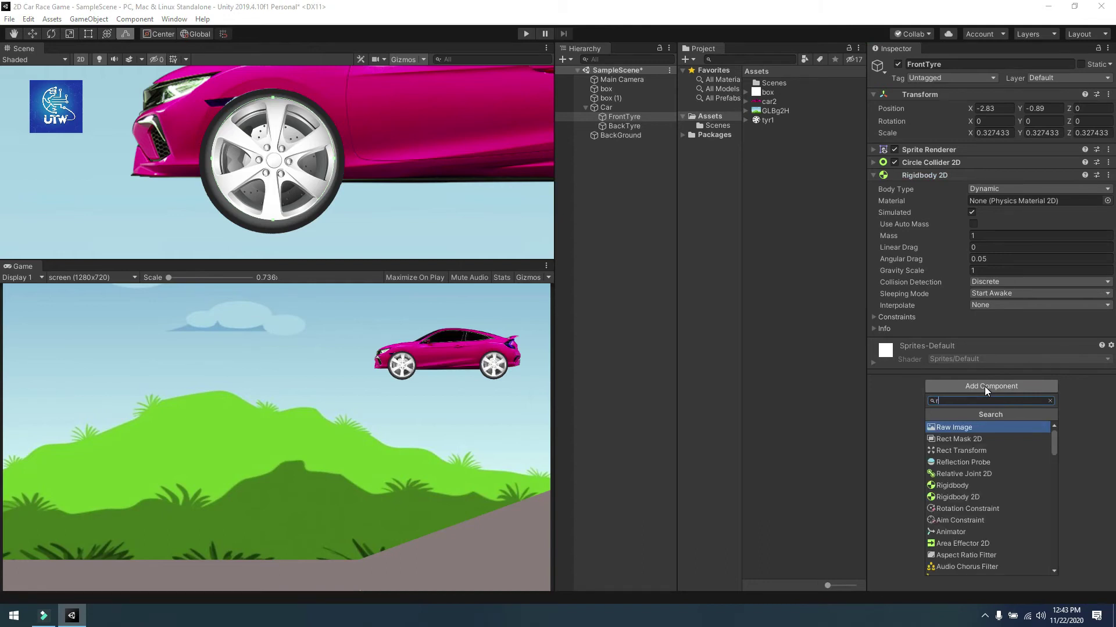
type("ig")
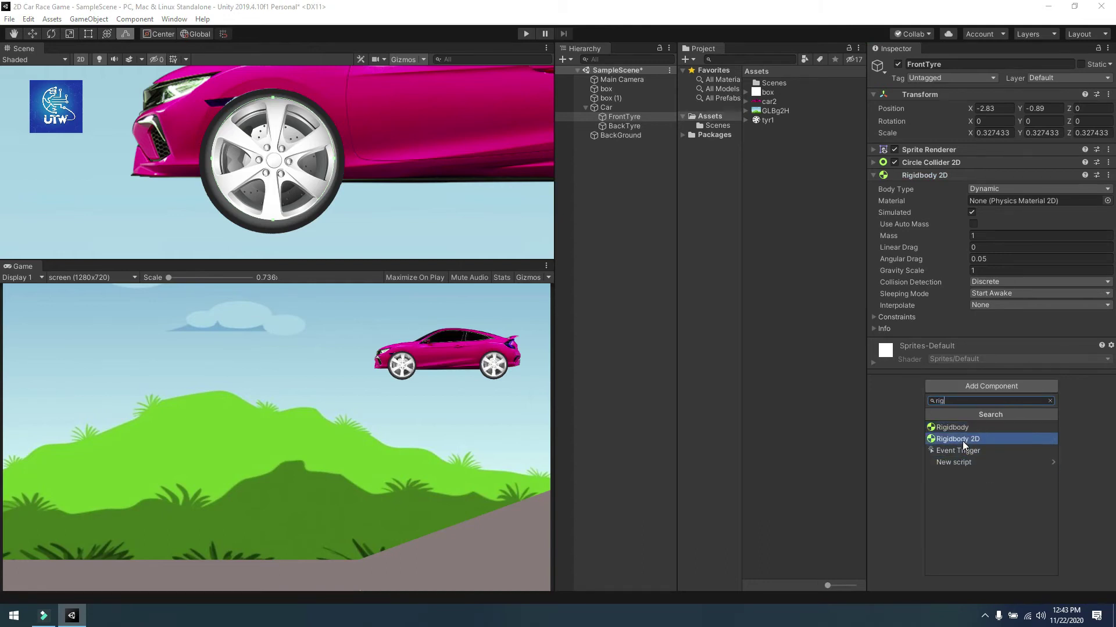
left_click(965, 440)
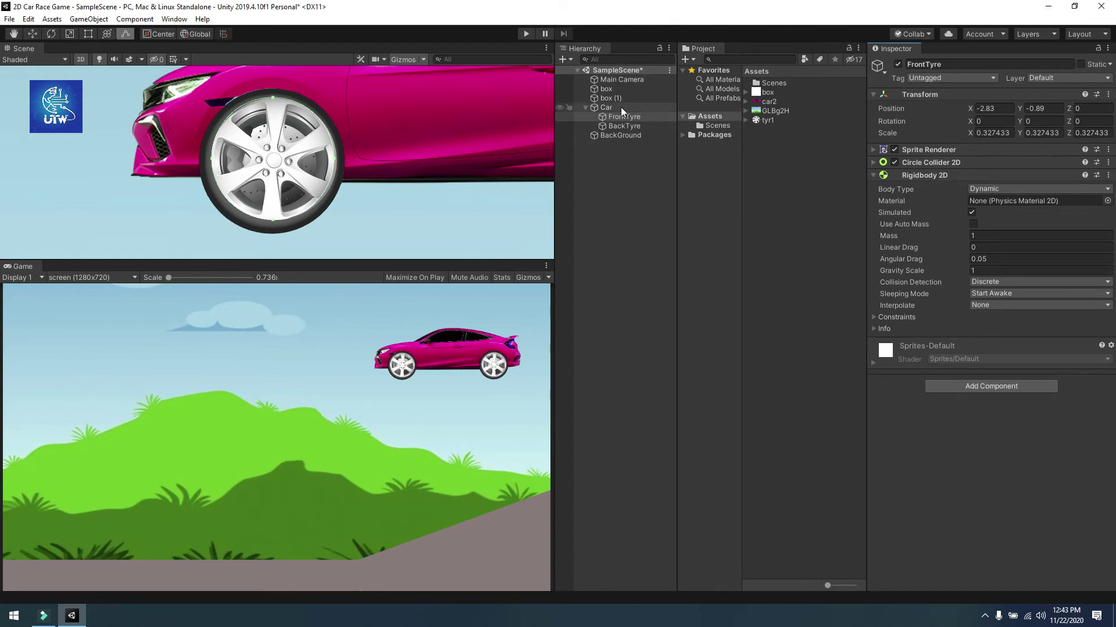
Frame the BackTyre child object and review its Rigidbody 2D settings
middle_click_drag(405, 143, 458, 136)
scroll(457, 136, "up", 3)
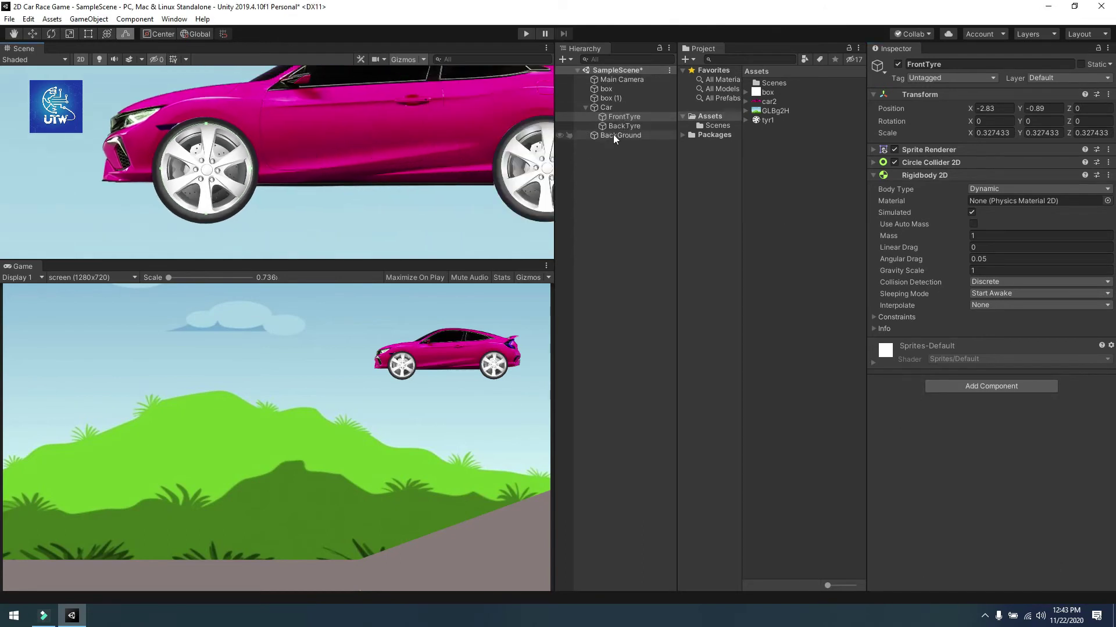
double_click(621, 126)
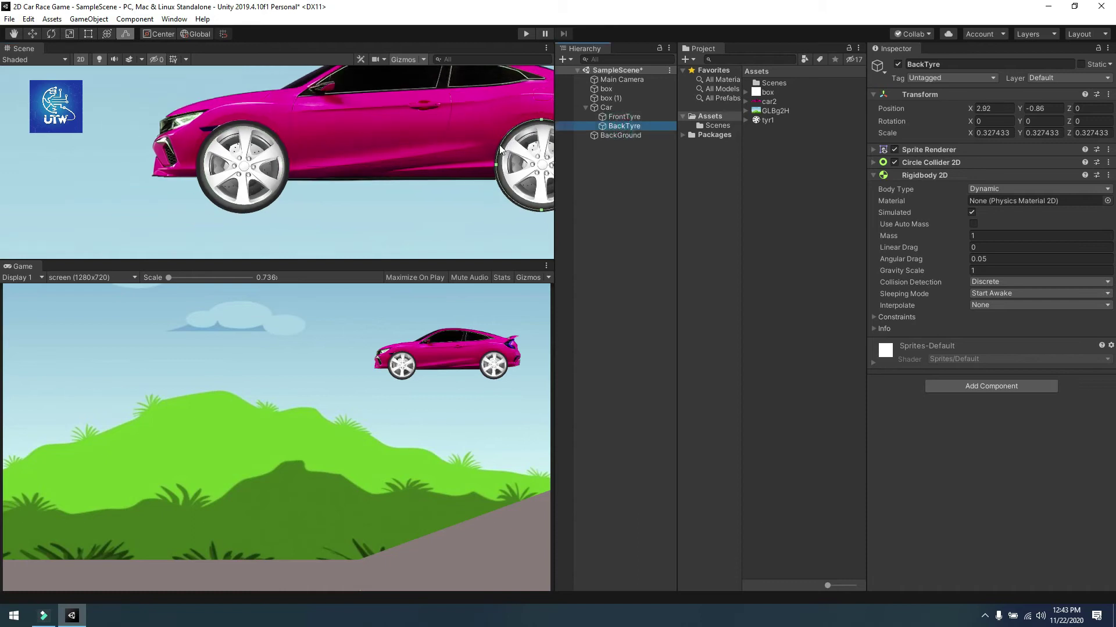
left_click(872, 176)
Assign FrontTyre as the Connected Rigid Body of the Car's first Wheel Joint 2D, keeping Auto Configure Connected off
left_click(604, 109)
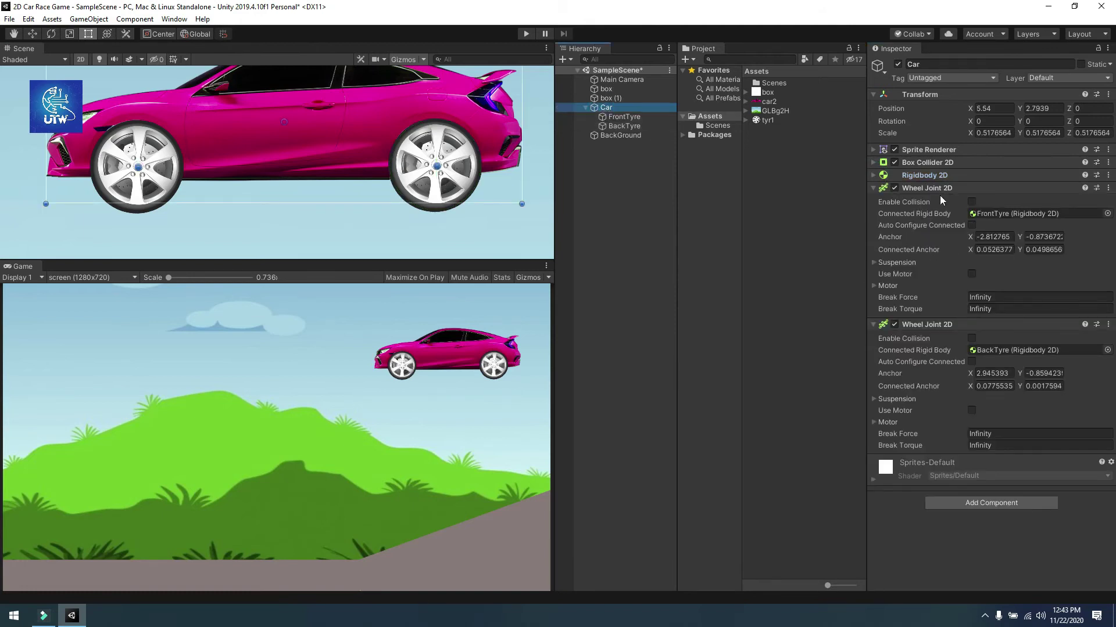
left_click(996, 214)
left_click_drag(630, 119, 998, 214)
scroll(469, 160, "down", 2)
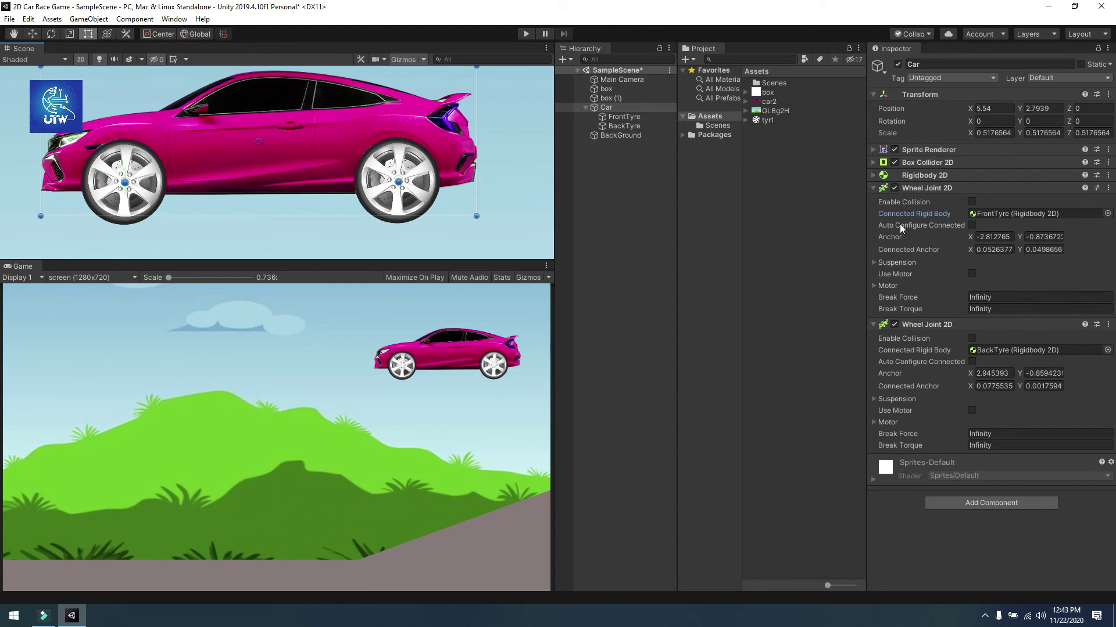
left_click(970, 225)
left_click(971, 226)
Assign BackTyre as the Connected Rigid Body of the Car's second Wheel Joint 2D and check its anchor on the rear wheel
left_click(612, 127)
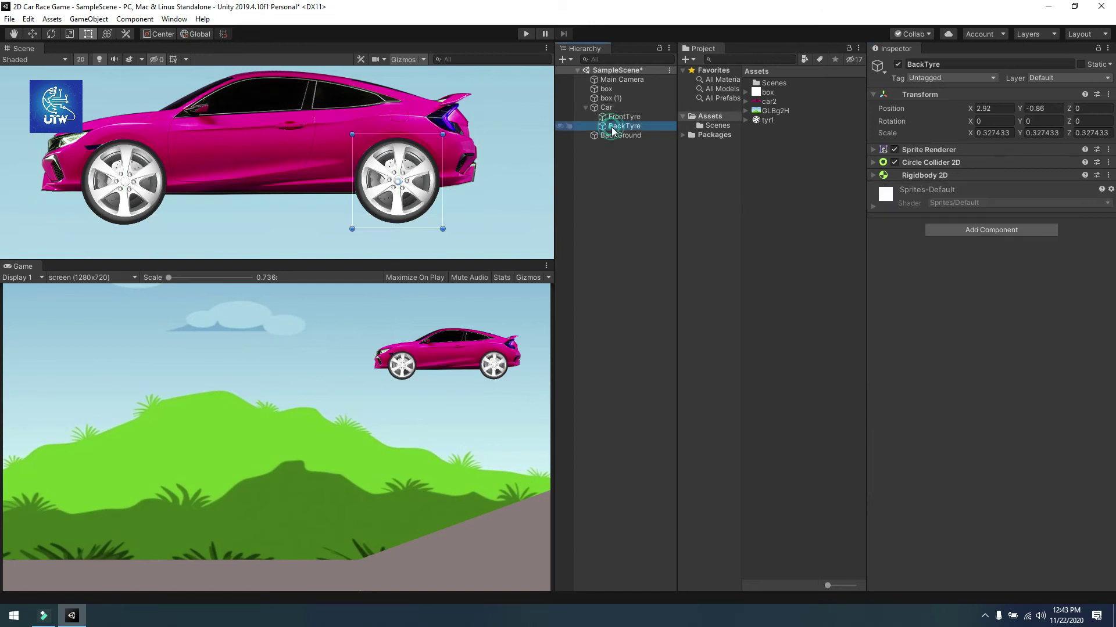
left_click(610, 108)
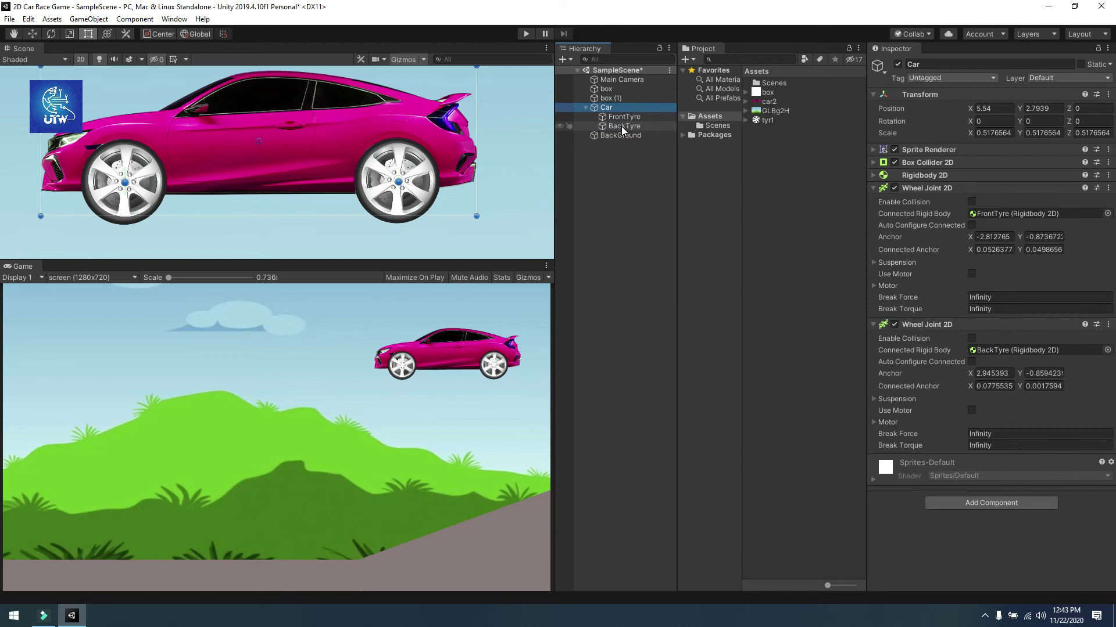
left_click_drag(622, 128, 1007, 350)
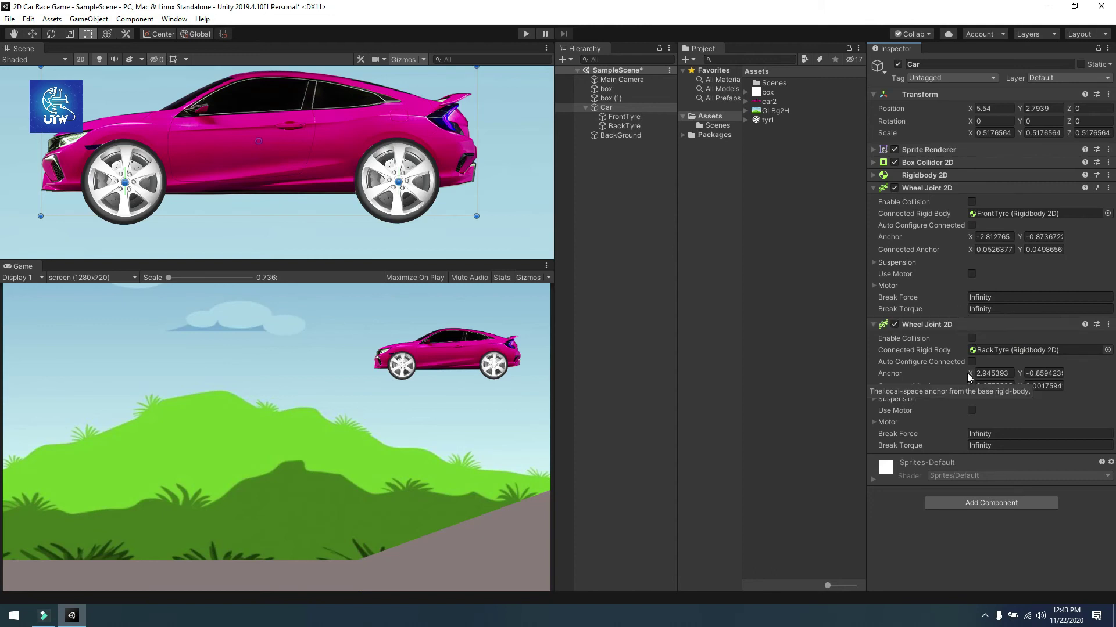
scroll(403, 180, "up", 1)
scroll(404, 180, "up", 5)
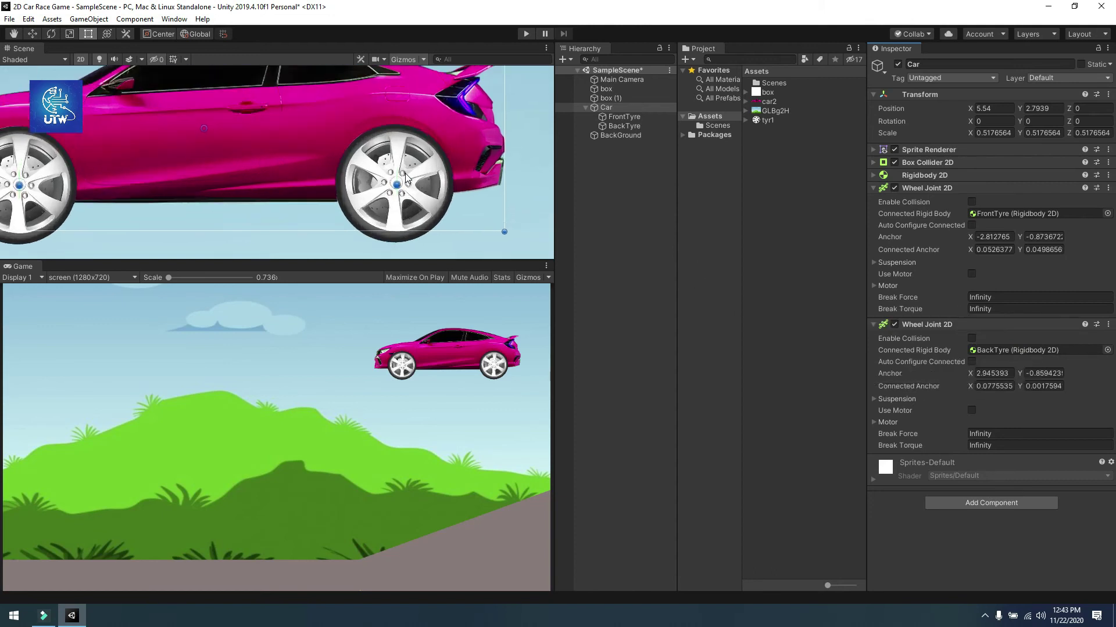
Run the game to test how the car lands on the ground, and stop play mode
scroll(350, 168, "down", 6)
scroll(340, 175, "down", 2)
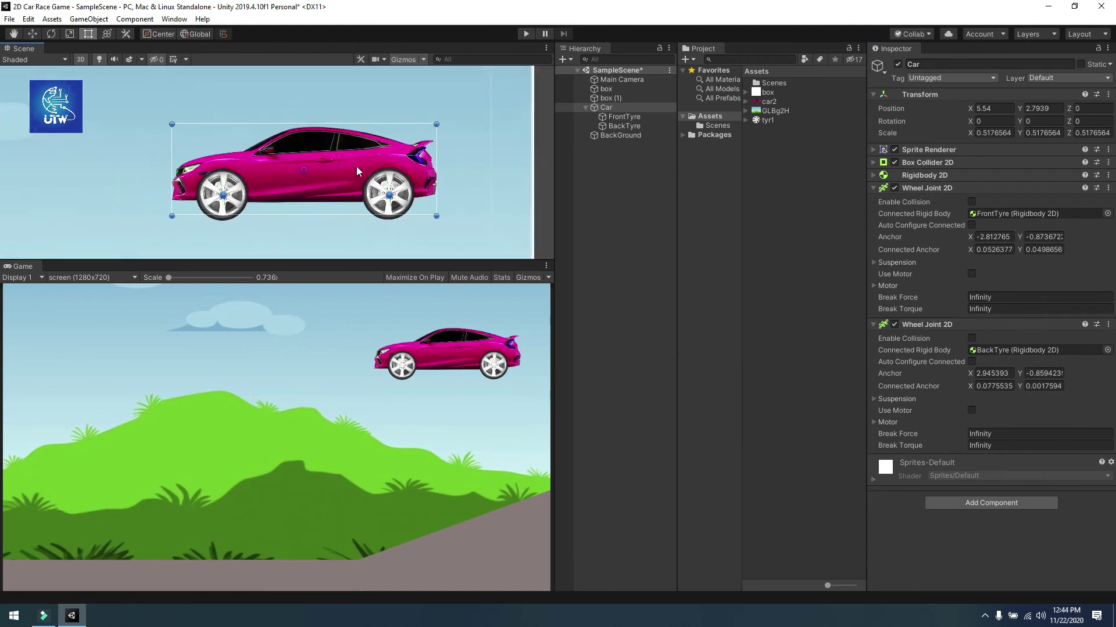
left_click(526, 34)
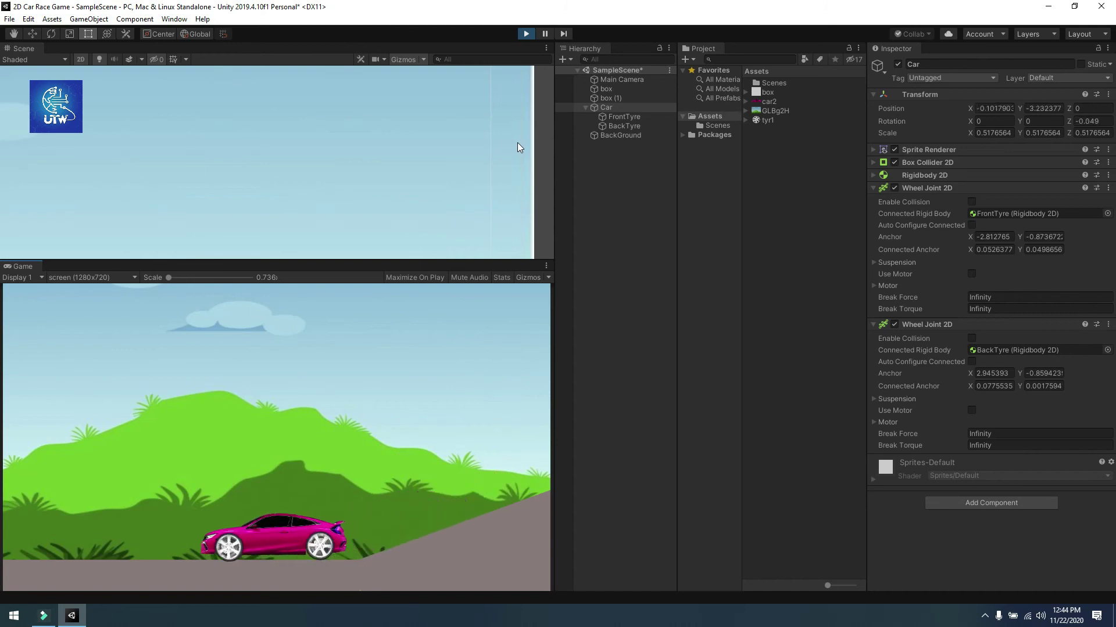
left_click(526, 34)
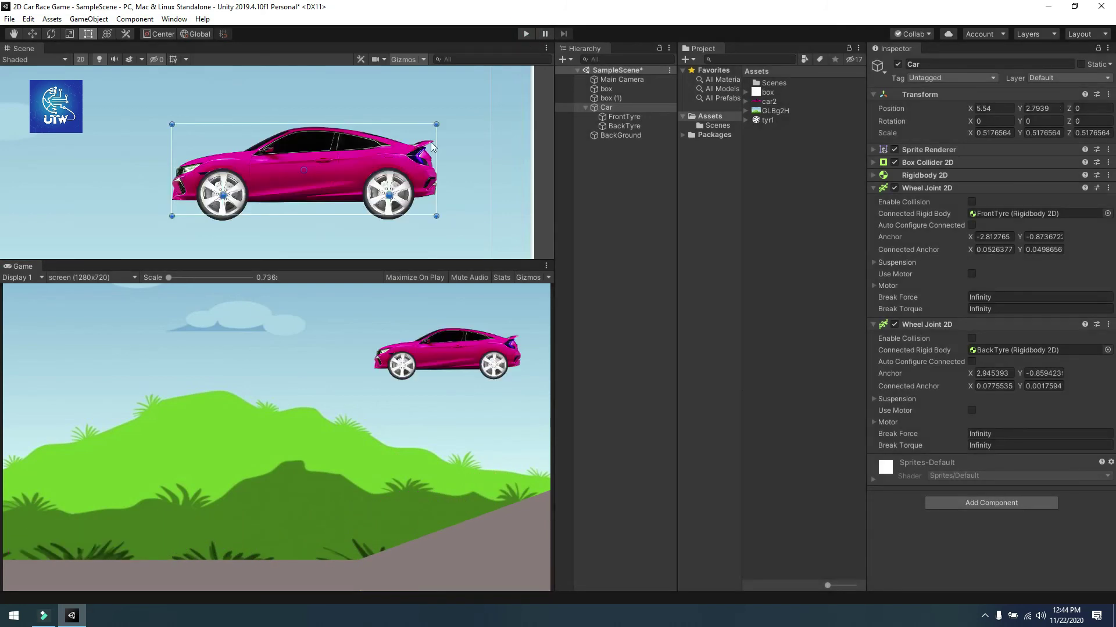
scroll(427, 146, "down", 3)
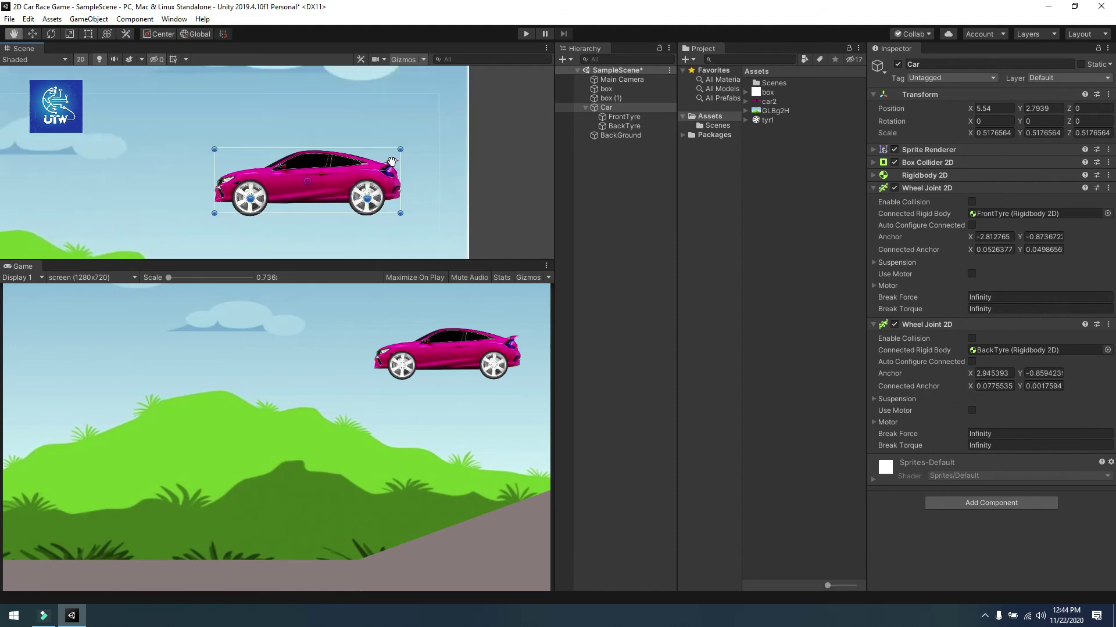
scroll(330, 173, "up", 3)
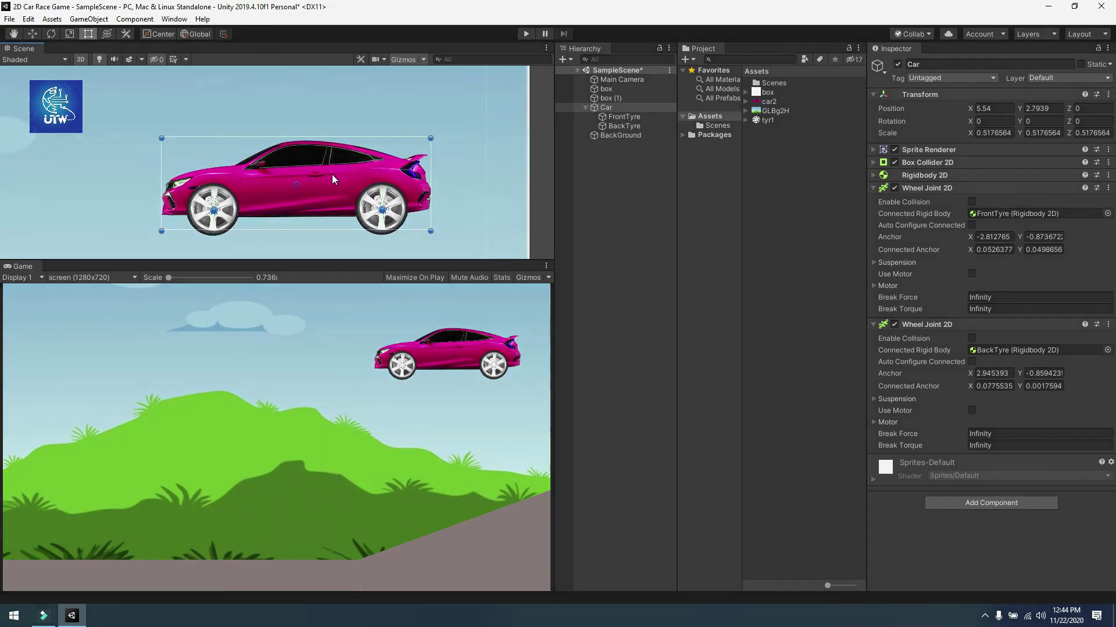
scroll(331, 180, "up", 2)
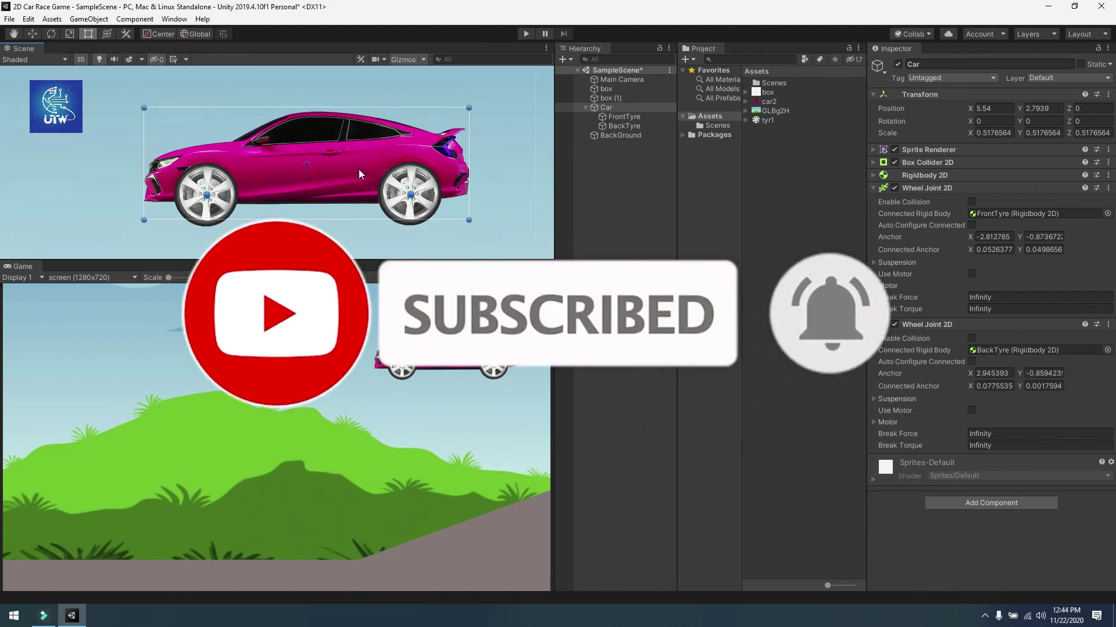
scroll(366, 166, "down", 1)
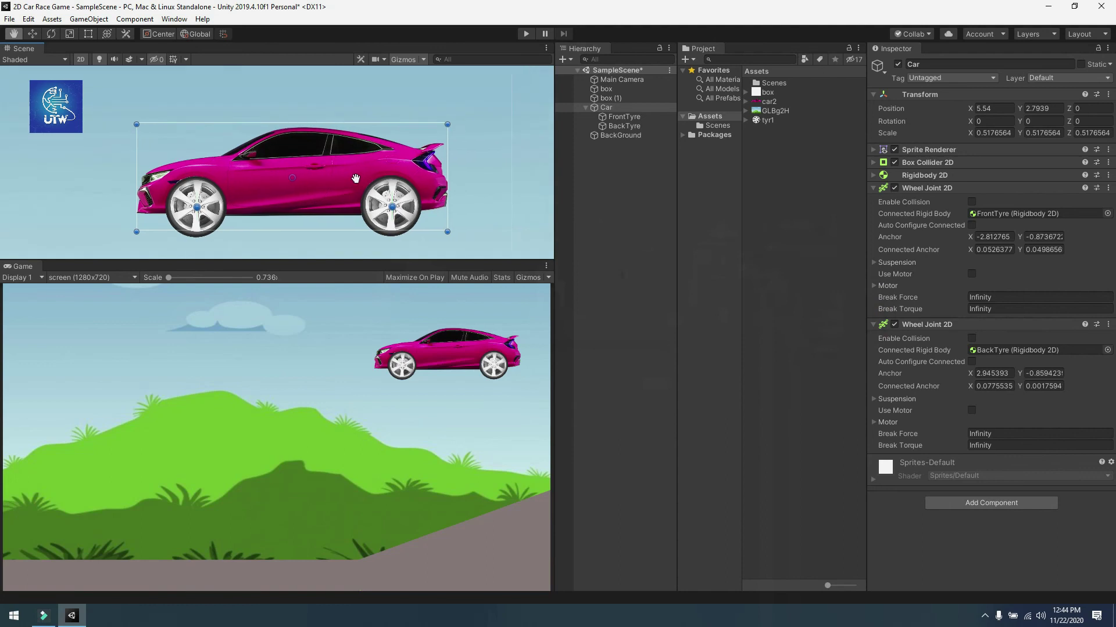
key("t")
scroll(316, 187, "down", 2)
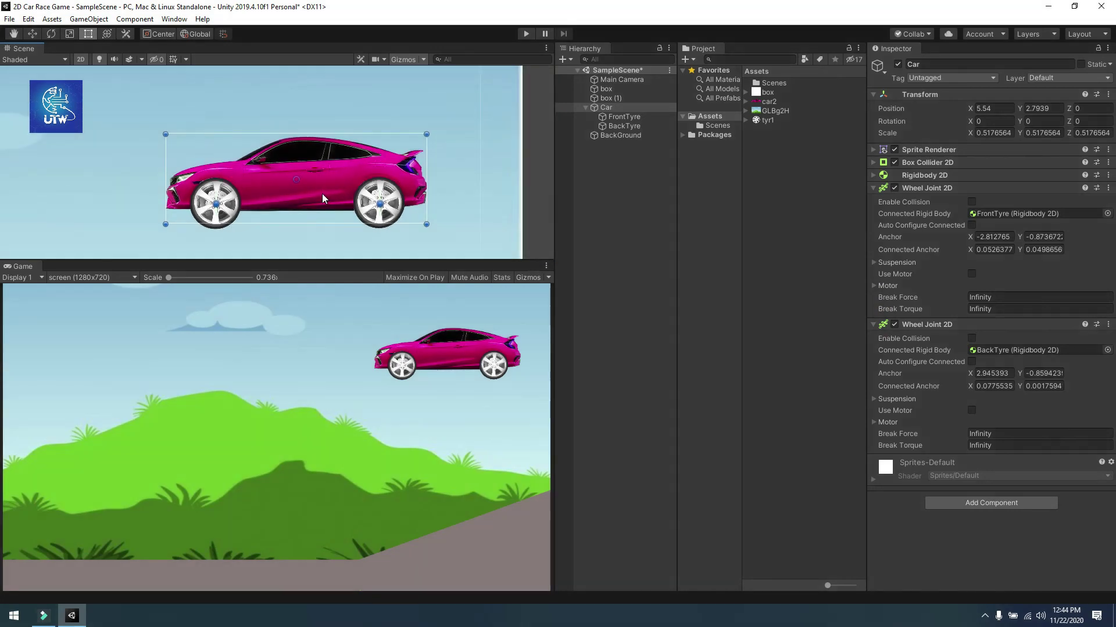
scroll(323, 199, "up", 3)
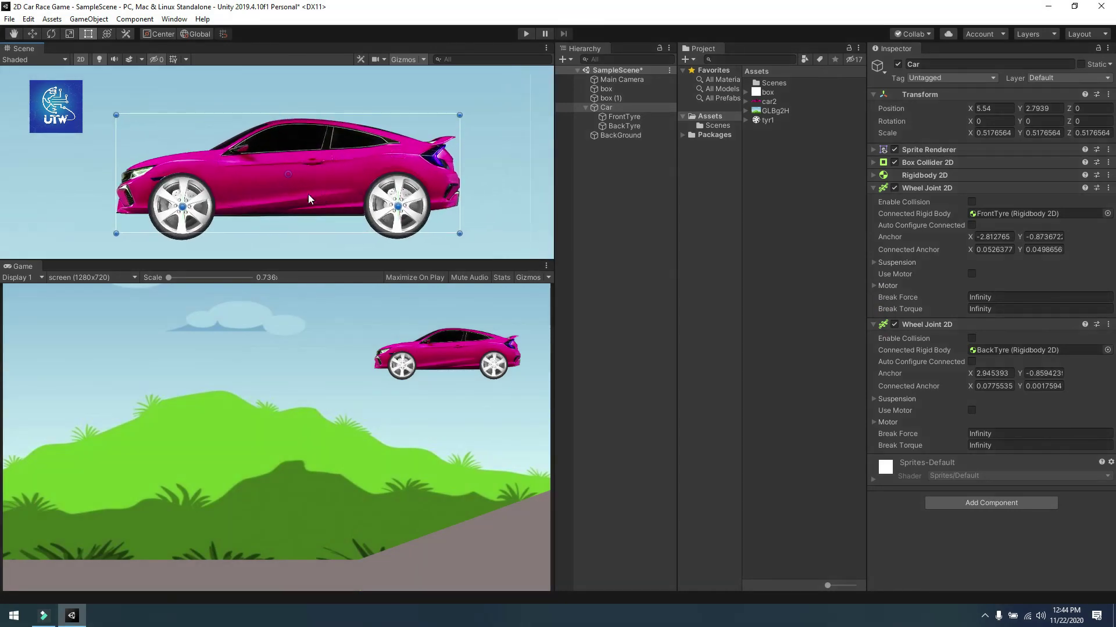
scroll(317, 194, "down", 1)
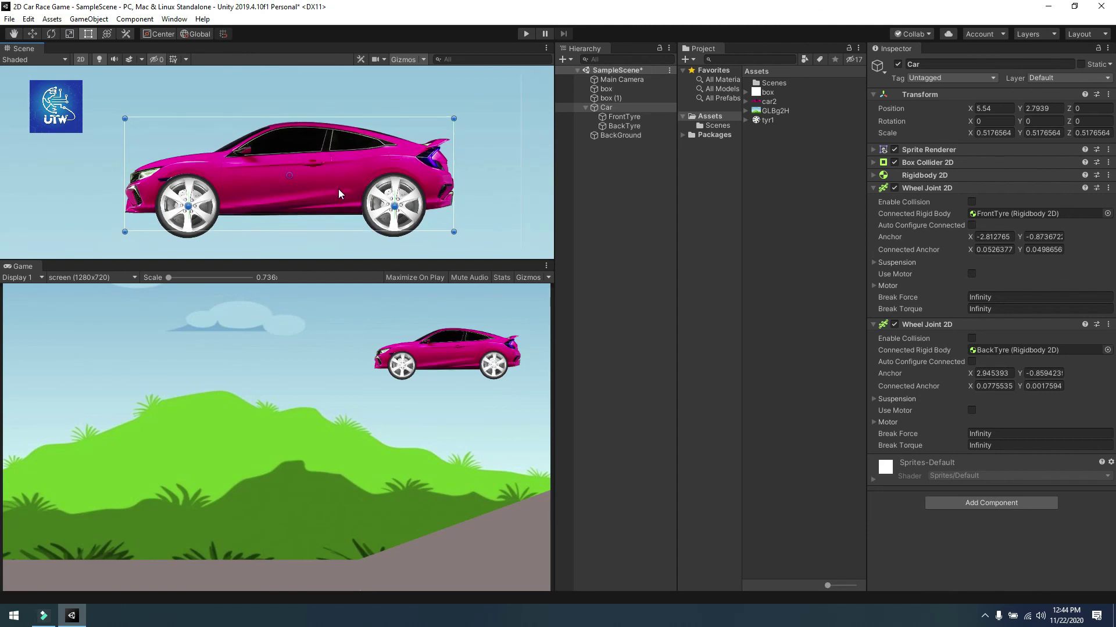
scroll(339, 190, "down", 2)
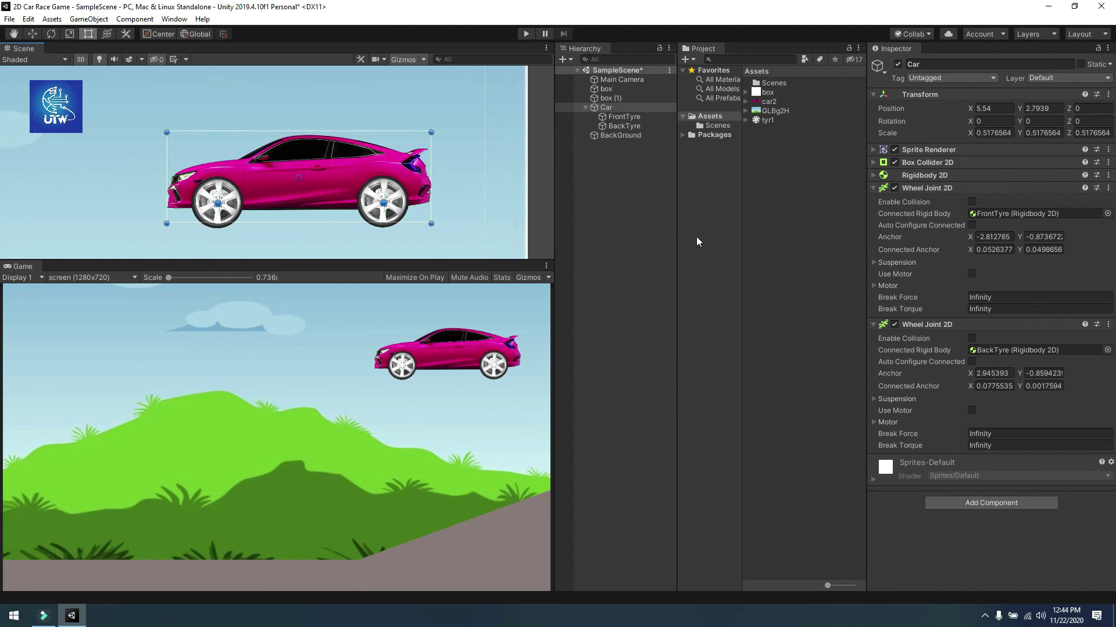
scroll(388, 170, "down", 2)
middle_click_drag(387, 170, 378, 175)
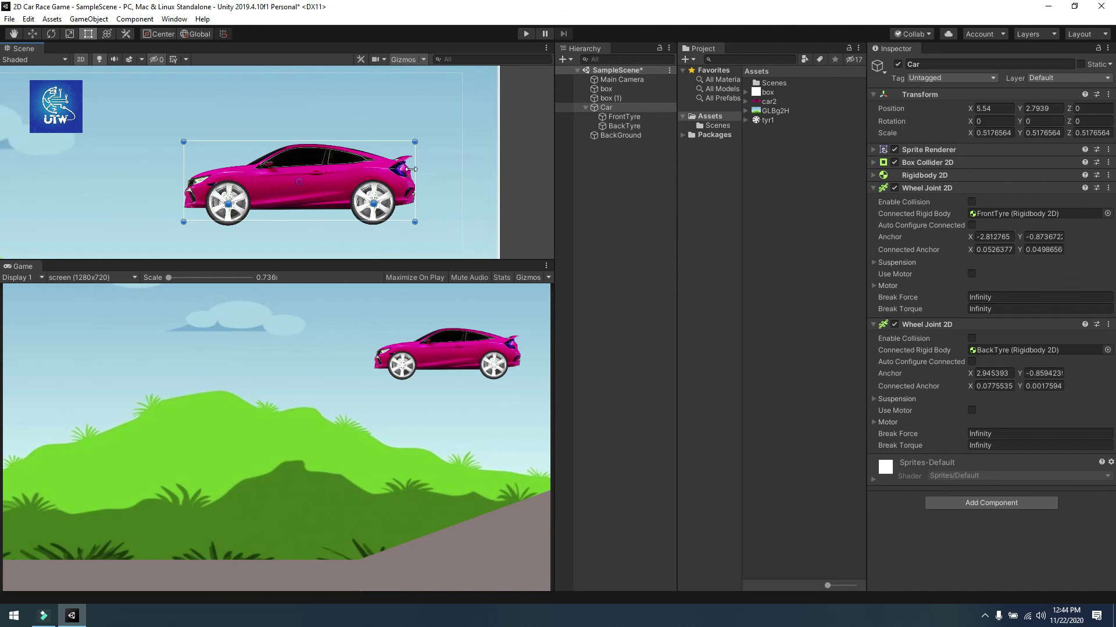
scroll(411, 172, "down", 1)
middle_click_drag(451, 175, 347, 177)
scroll(347, 177, "down", 1)
key("t")
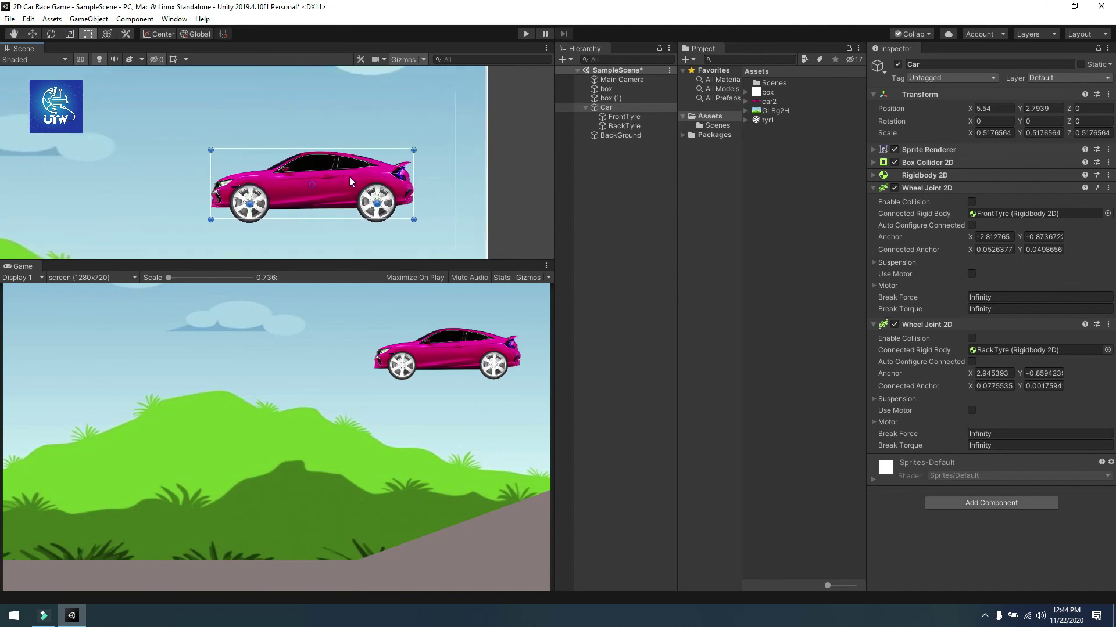